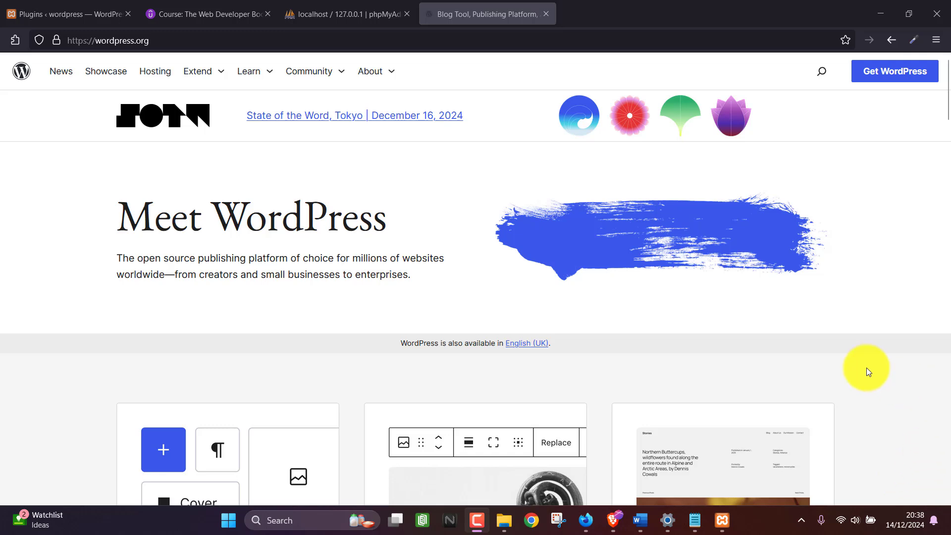
Go to the WordPress.org Get WordPress page offering version 6.7.1.
{"action": "left_click", "coordinate": [862, 363]}
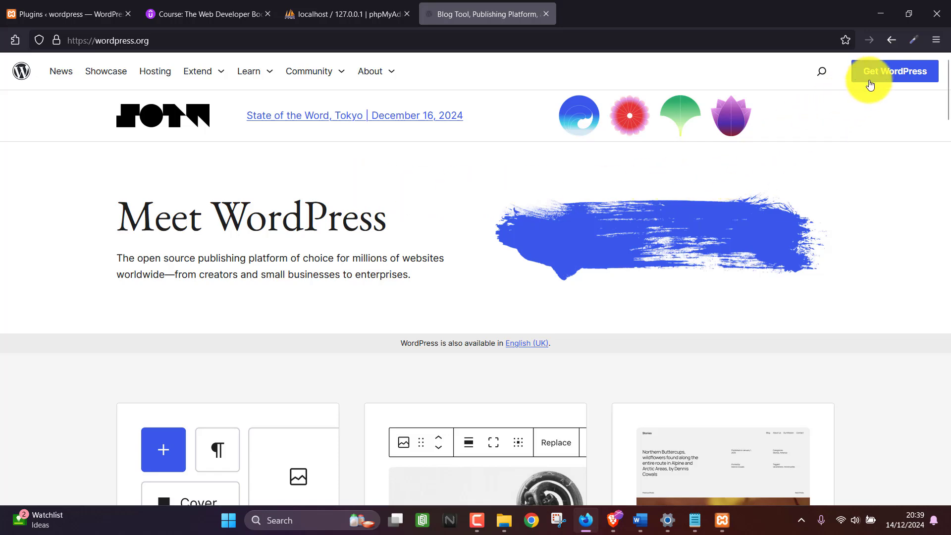
{"action": "left_click", "coordinate": [891, 74]}
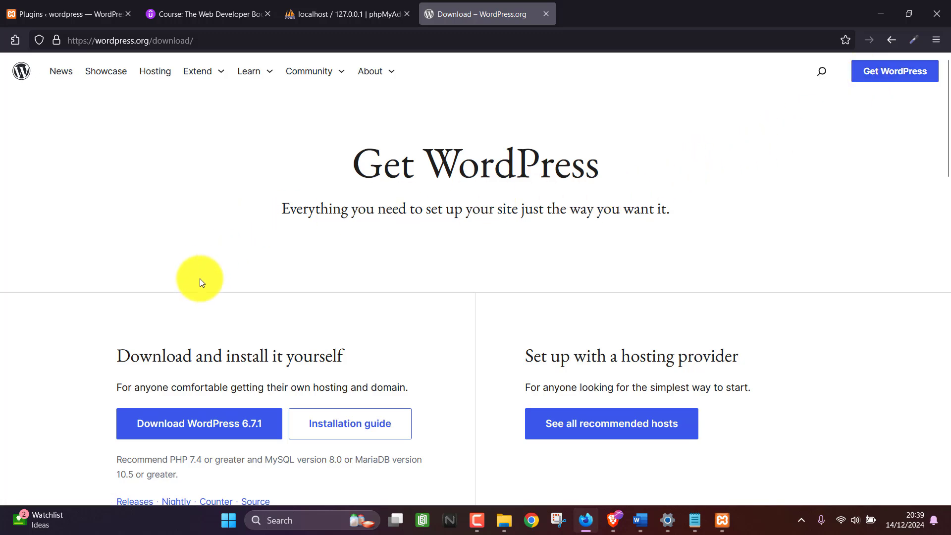
Download WordPress 6.7.1 and point the save dialog to C:\Users\Administrator\xampp\htdocs.
{"action": "left_click", "coordinate": [207, 432]}
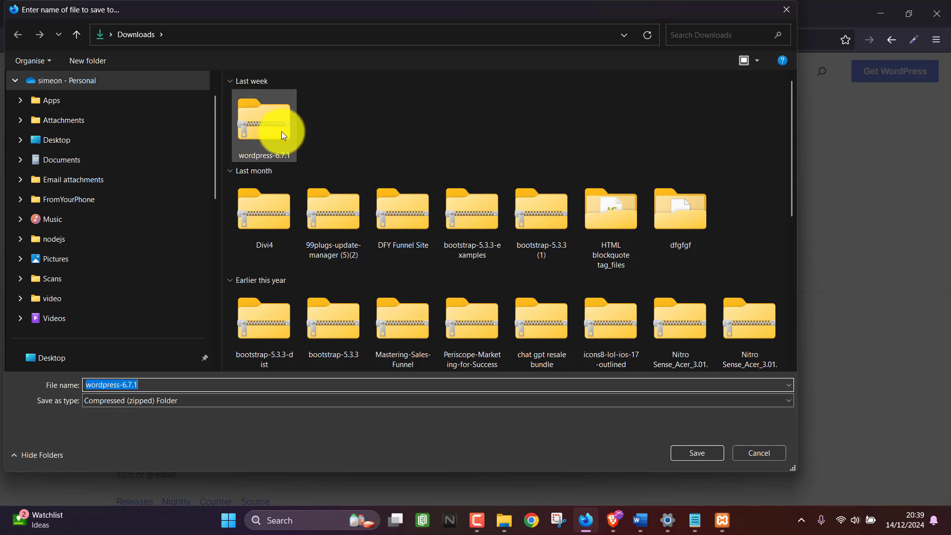
{"action": "scroll", "coordinate": [151, 215], "scroll_direction": "down", "scroll_amount": 5}
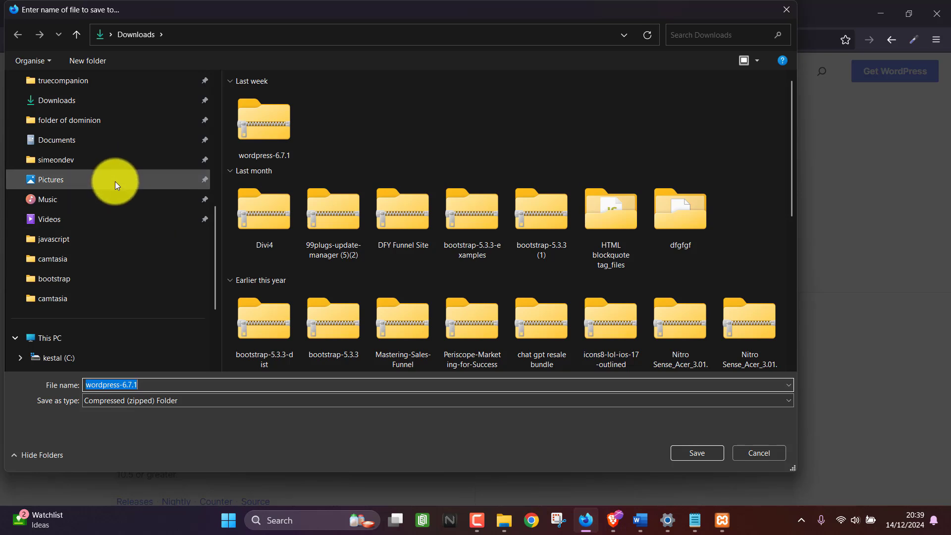
{"action": "scroll", "coordinate": [117, 186], "scroll_direction": "down", "scroll_amount": 3}
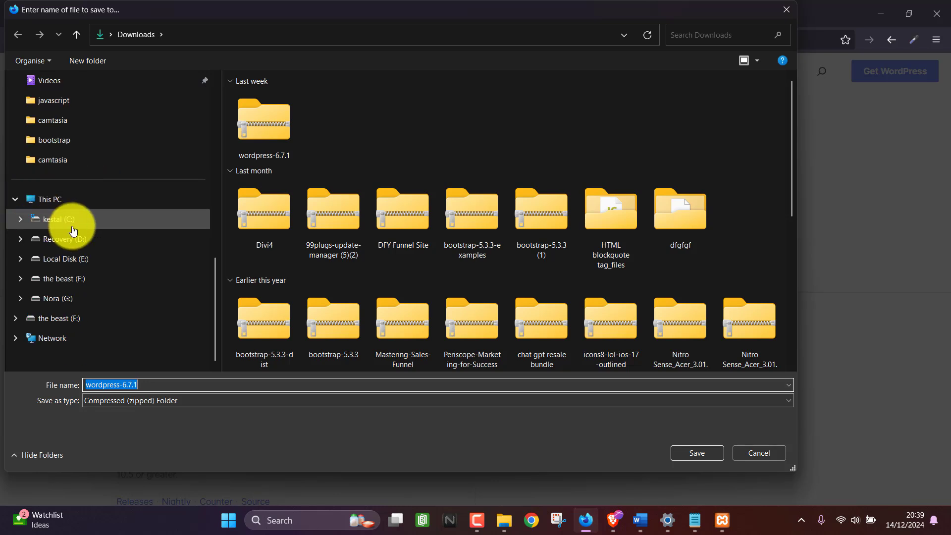
{"action": "left_click", "coordinate": [43, 219]}
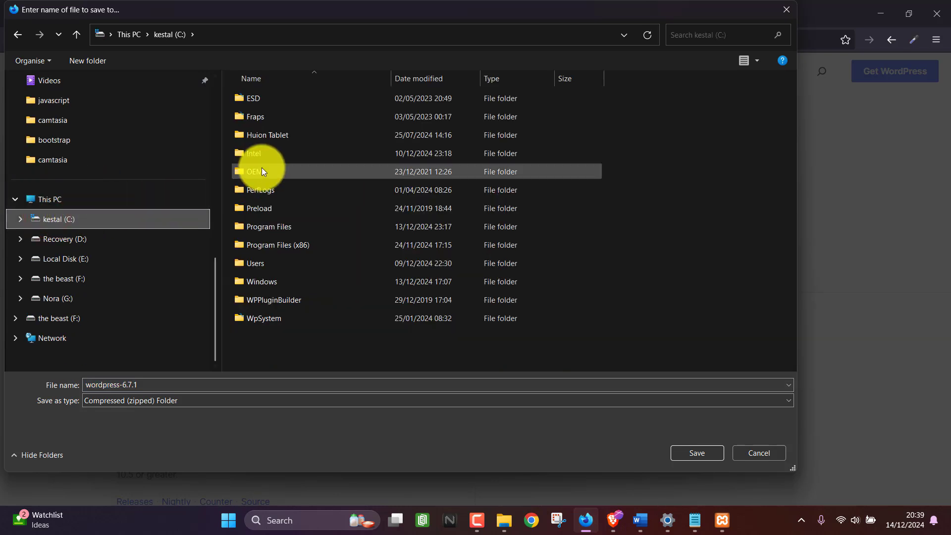
{"action": "double_click", "coordinate": [250, 265]}
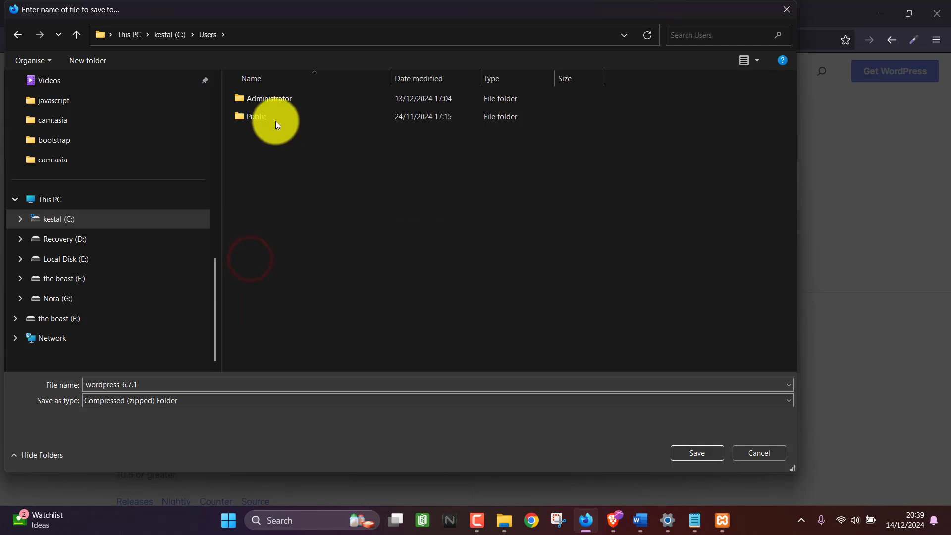
{"action": "double_click", "coordinate": [268, 95]}
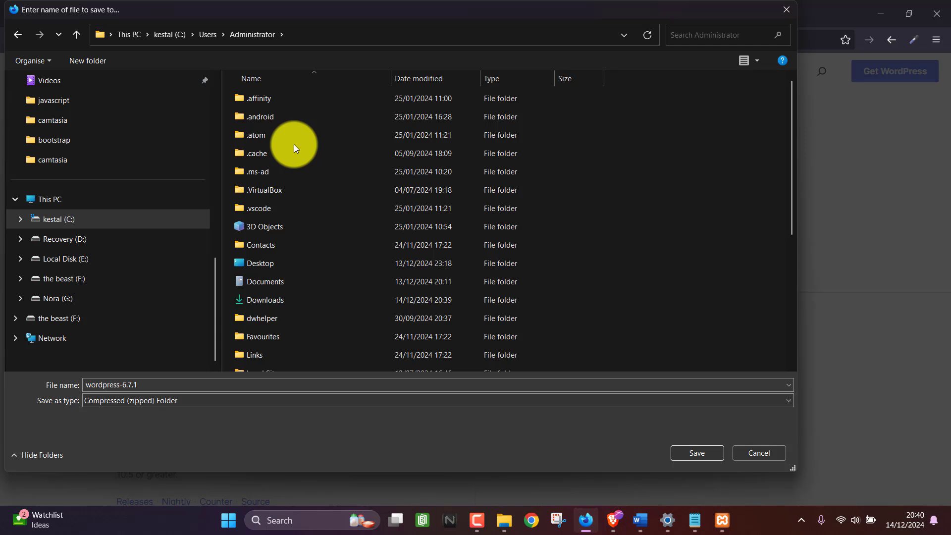
{"action": "scroll", "coordinate": [293, 144], "scroll_direction": "down", "scroll_amount": 4}
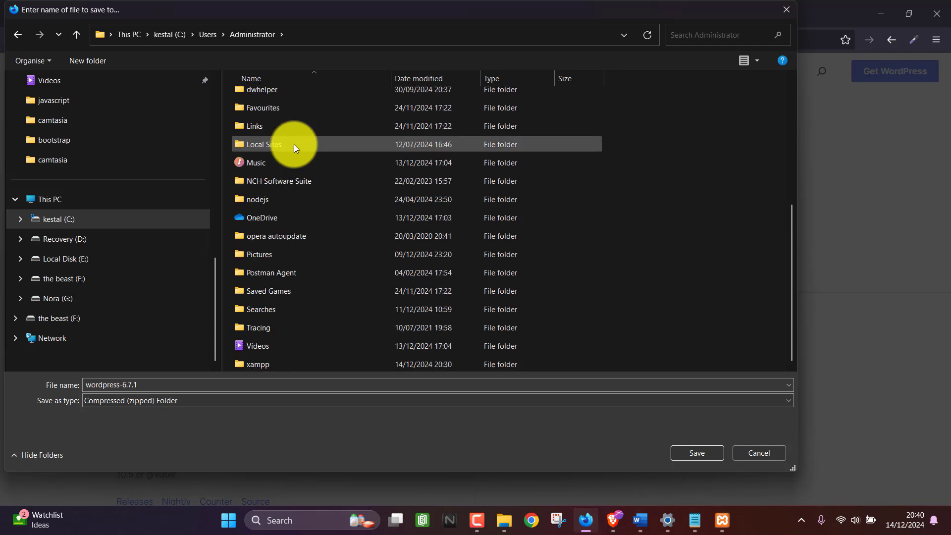
{"action": "double_click", "coordinate": [251, 363]}
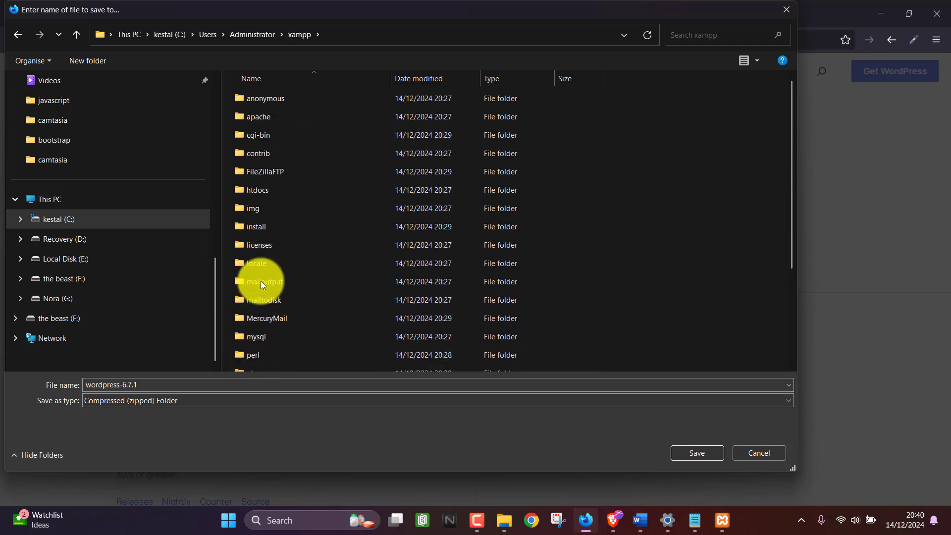
{"action": "double_click", "coordinate": [253, 193]}
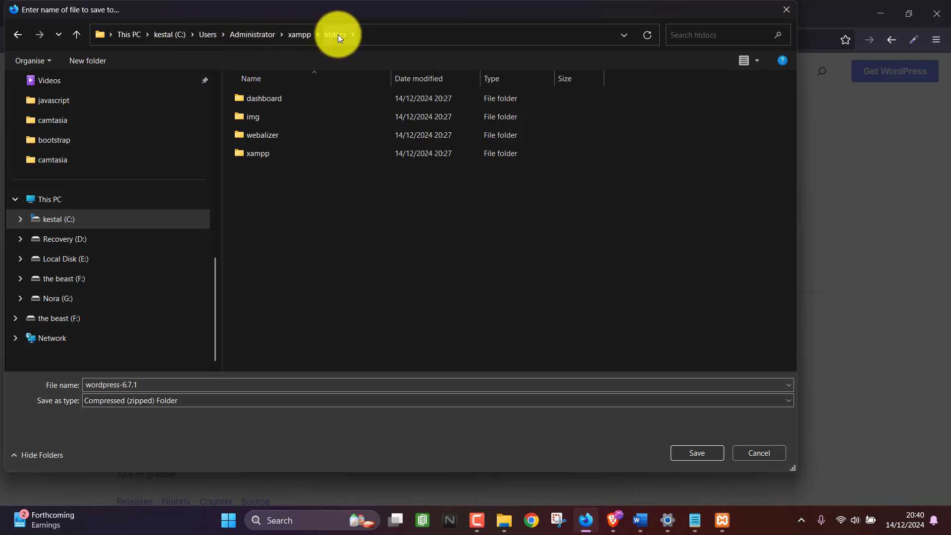
Save the wordpress-6.7.1 zip into htdocs and bring up that folder in File Explorer.
{"action": "left_click", "coordinate": [691, 452]}
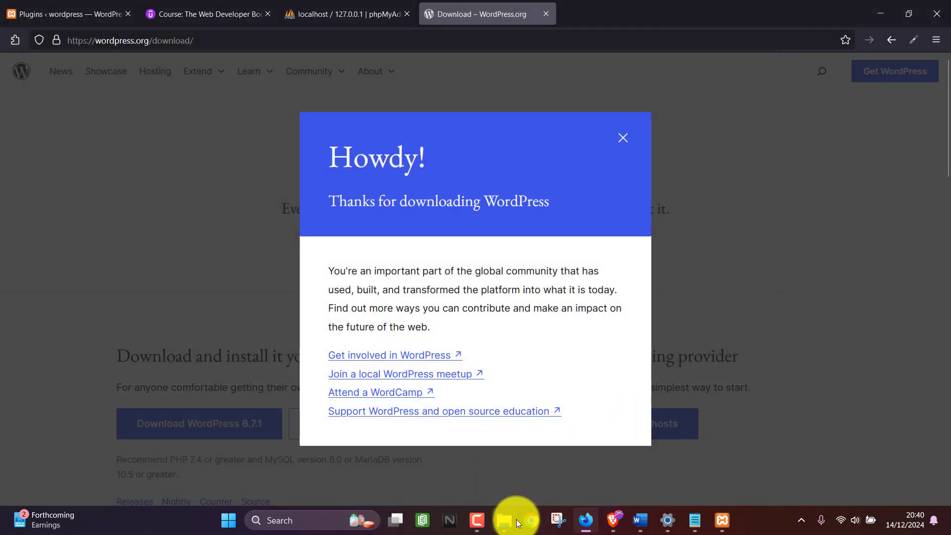
{"action": "mouse_move", "coordinate": [516, 519]}
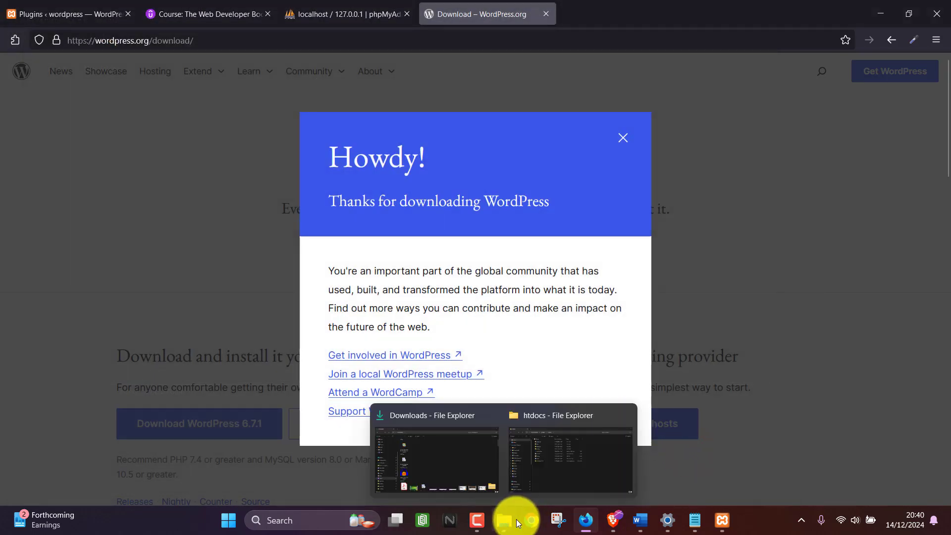
{"action": "left_click", "coordinate": [544, 466]}
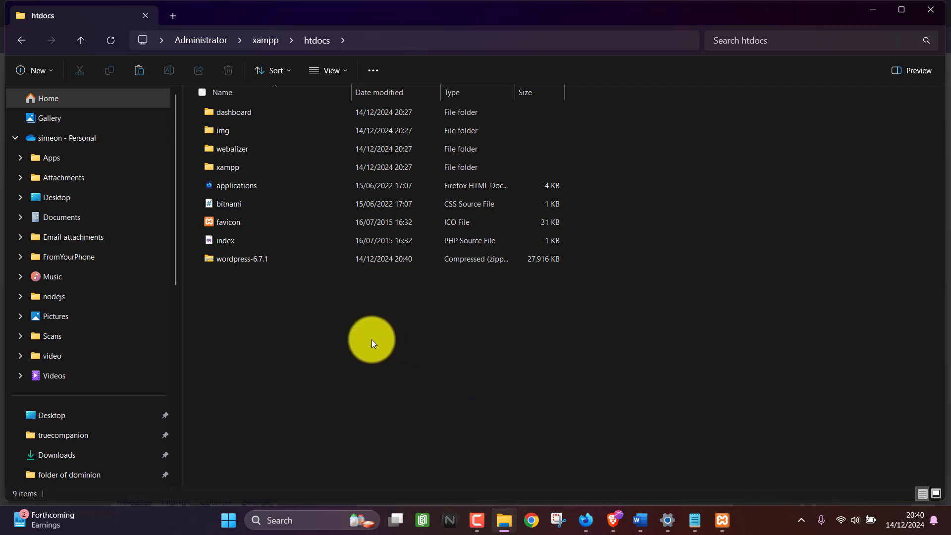
Extract the wordpress-6.7.1 zip directly into htdocs, trimming the subfolder from the destination path.
{"action": "right_click", "coordinate": [240, 260]}
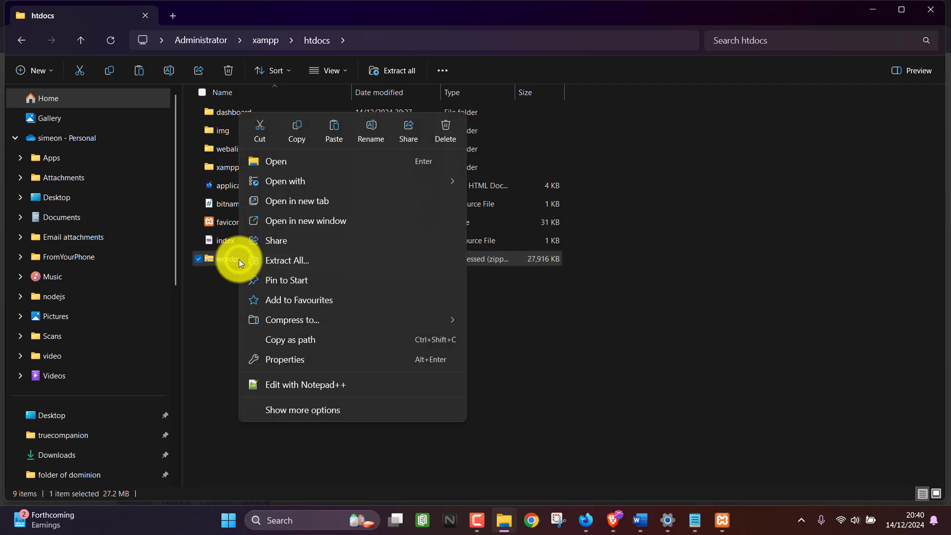
{"action": "left_click", "coordinate": [272, 261]}
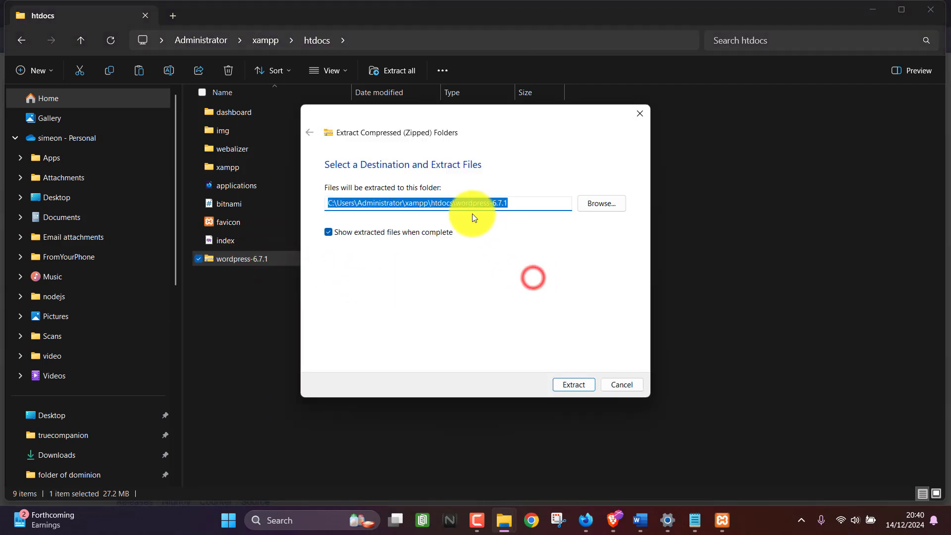
{"action": "left_click", "coordinate": [460, 203]}
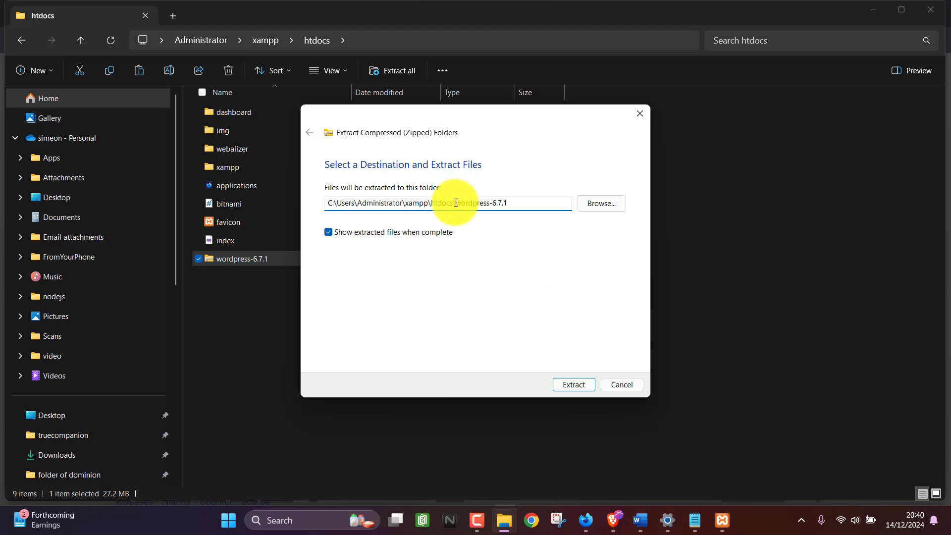
{"action": "left_click_drag", "start_coordinate": [456, 203], "coordinate": [534, 206]}
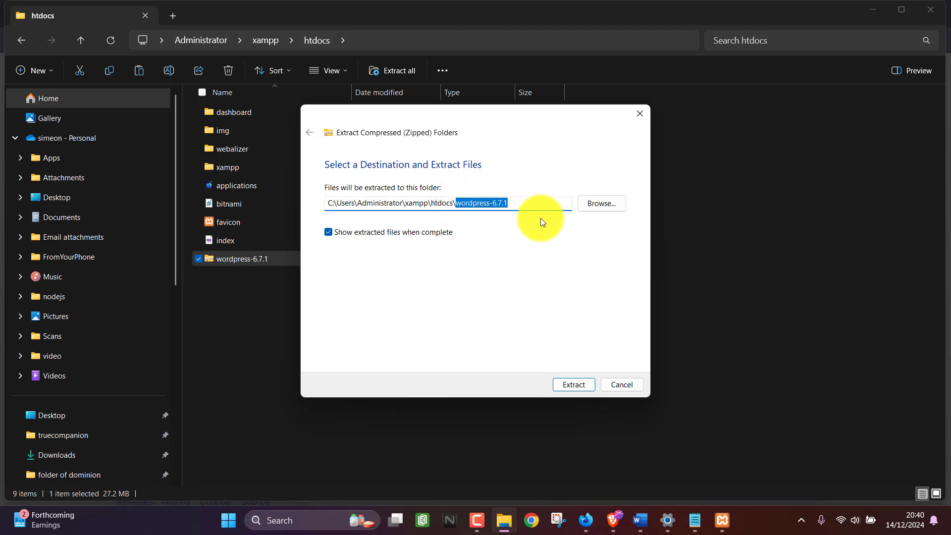
{"action": "key", "text": "BackSpace"}
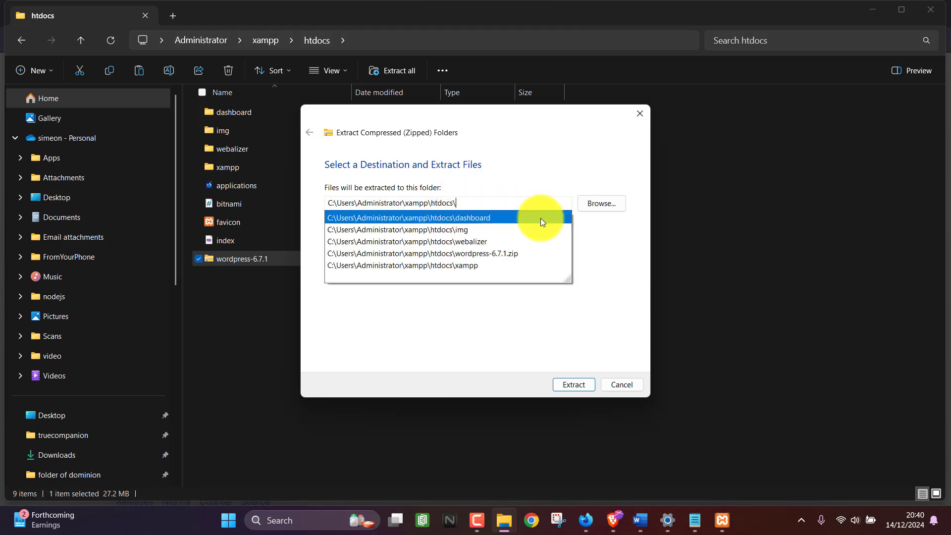
{"action": "left_click", "coordinate": [475, 202]}
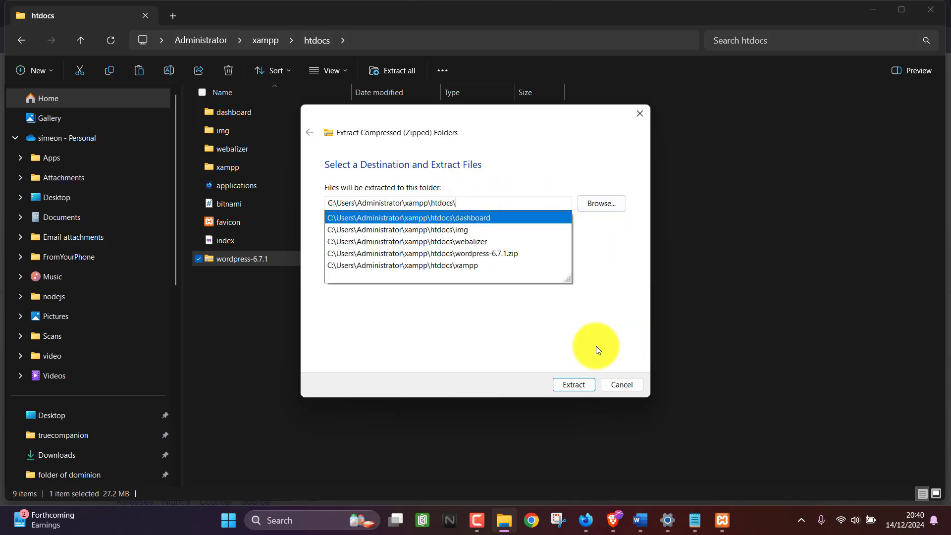
{"action": "left_click", "coordinate": [579, 384]}
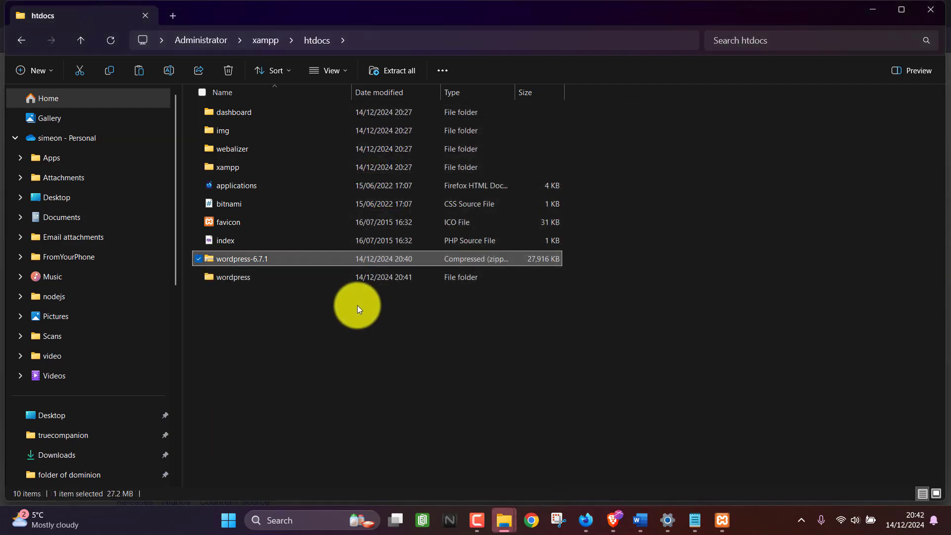
Check the extracted wordpress folder's contents, such as wp-admin and wp-content, then return to htdocs.
{"action": "left_click", "coordinate": [218, 278]}
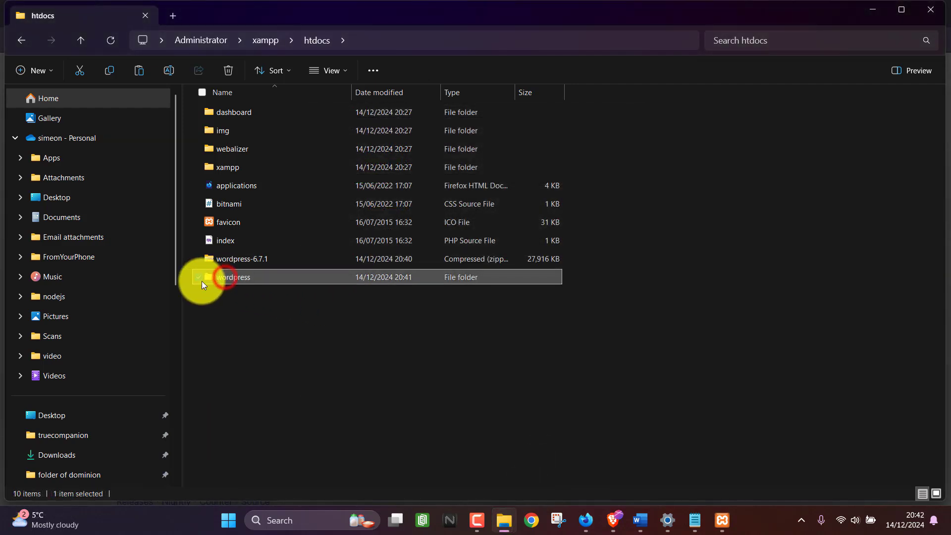
{"action": "double_click", "coordinate": [242, 278]}
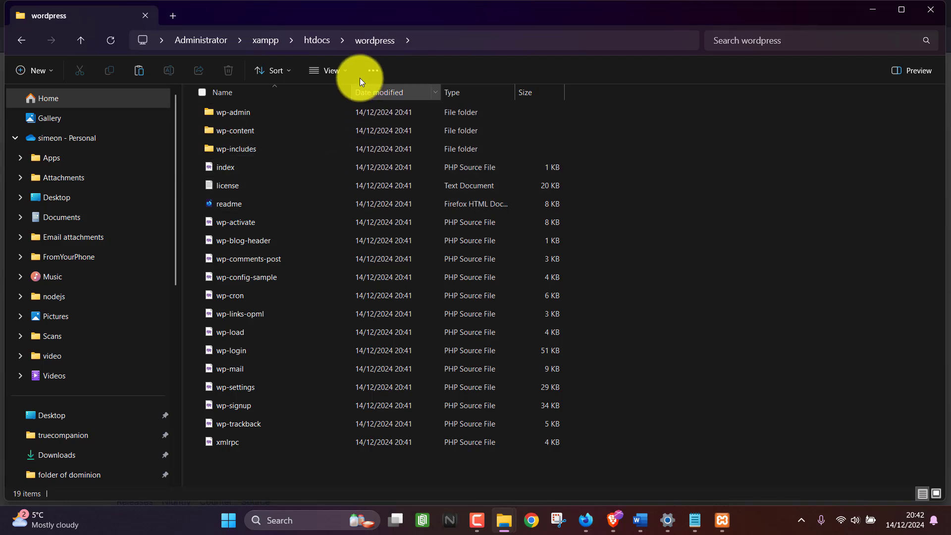
{"action": "left_click", "coordinate": [323, 39]}
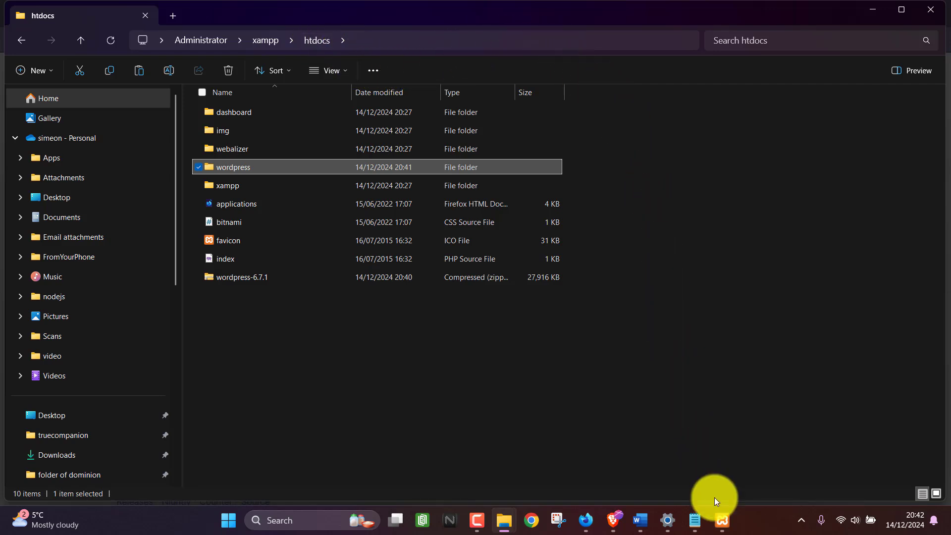
Launch phpMyAdmin from the MySQL row's Admin button in XAMPP Control Panel.
{"action": "left_click", "coordinate": [721, 518]}
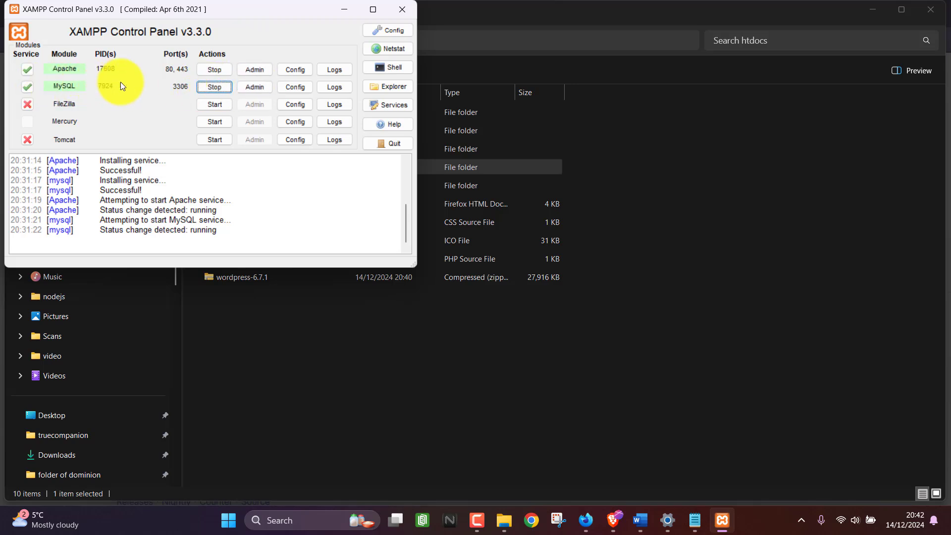
{"action": "left_click", "coordinate": [255, 87]}
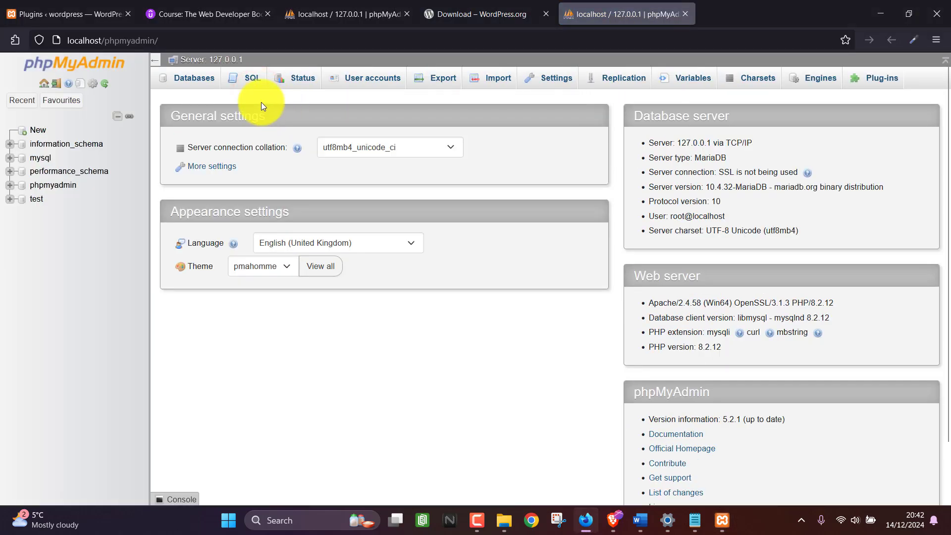
Create a database named 'wordpress' from phpMyAdmin's Databases list.
{"action": "left_click", "coordinate": [188, 80]}
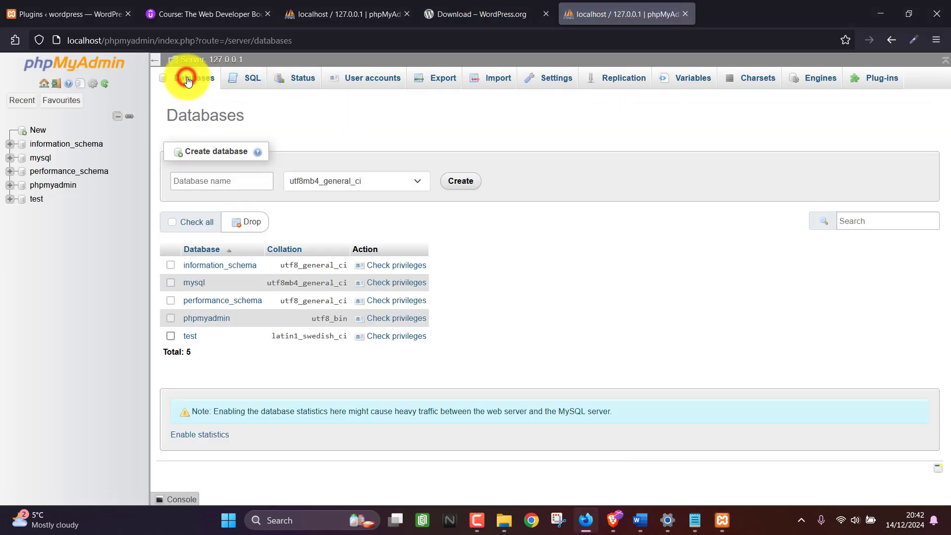
{"action": "left_click", "coordinate": [213, 182]}
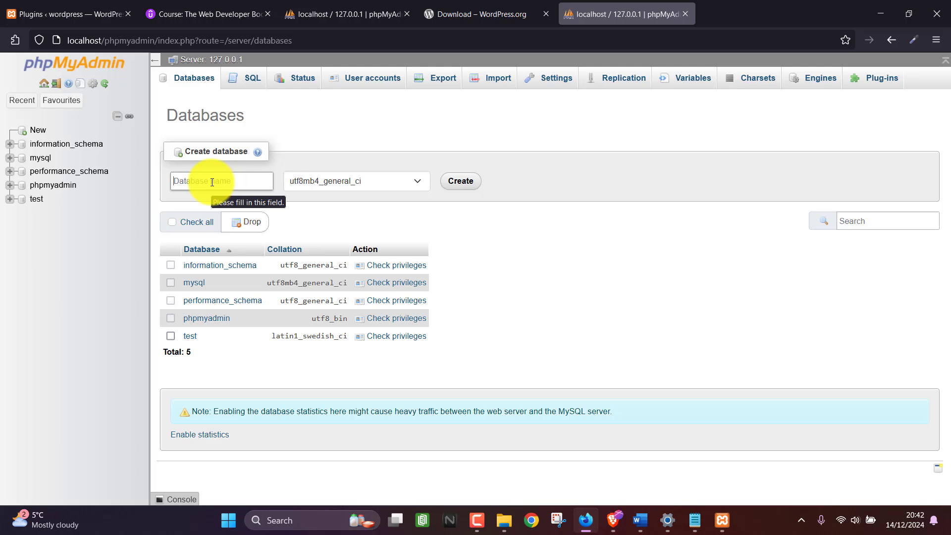
{"action": "type", "text": "wordpress"}
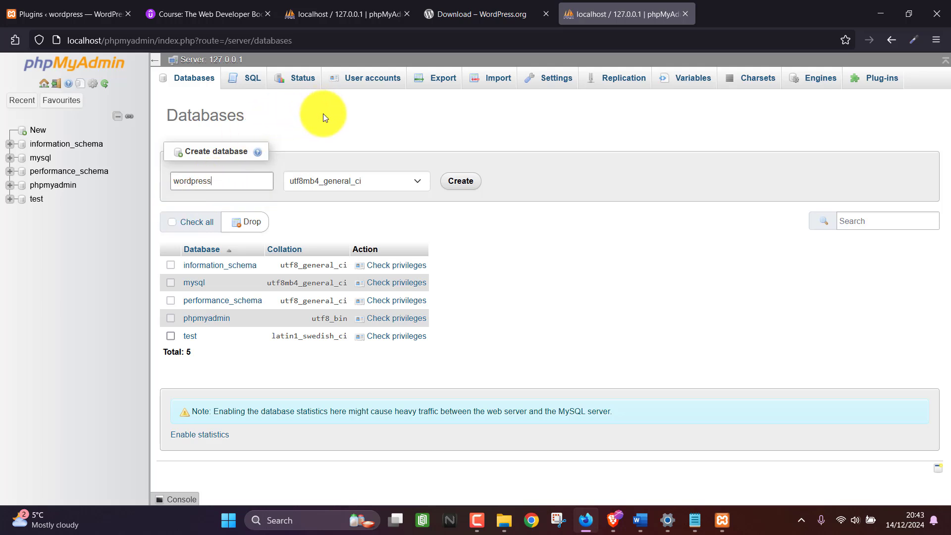
{"action": "left_click", "coordinate": [463, 179]}
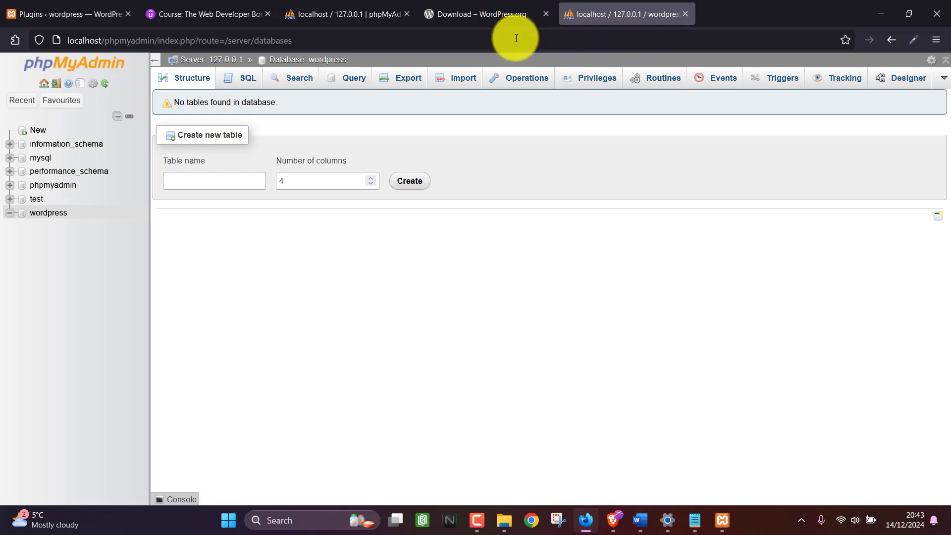
Load localhost/wordpress in the current Firefox tab.
{"action": "left_click", "coordinate": [470, 40]}
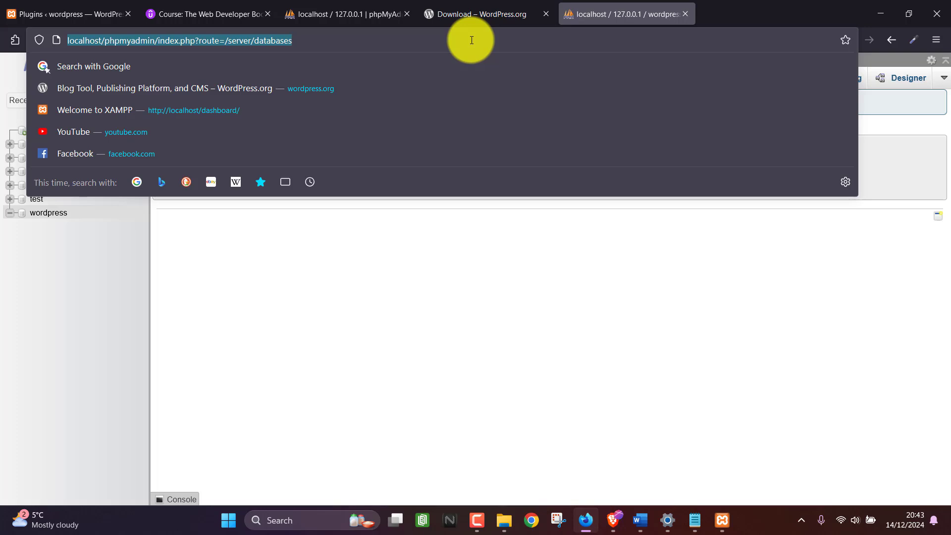
{"action": "type", "text": "localhost/w"}
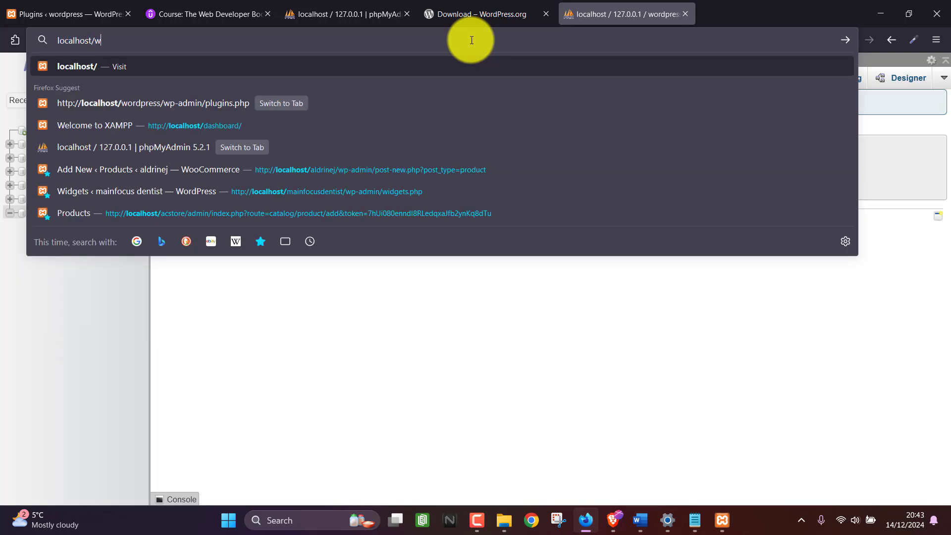
{"action": "type", "text": "ordpress"}
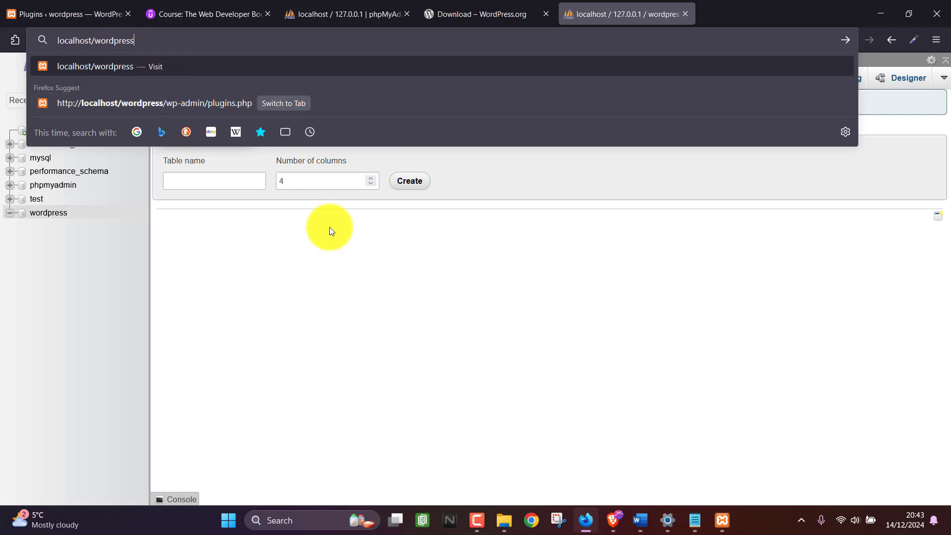
{"action": "left_click", "coordinate": [503, 521]}
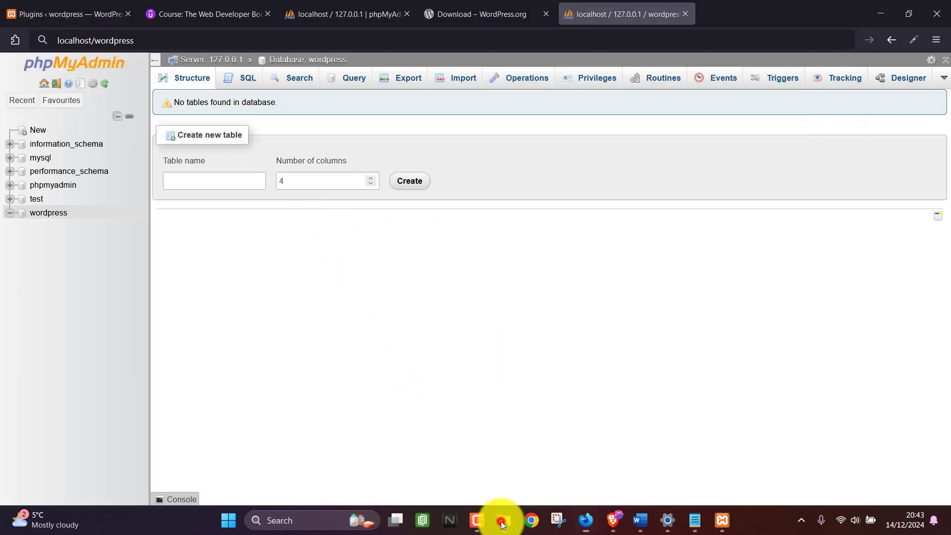
{"action": "left_click", "coordinate": [521, 456]}
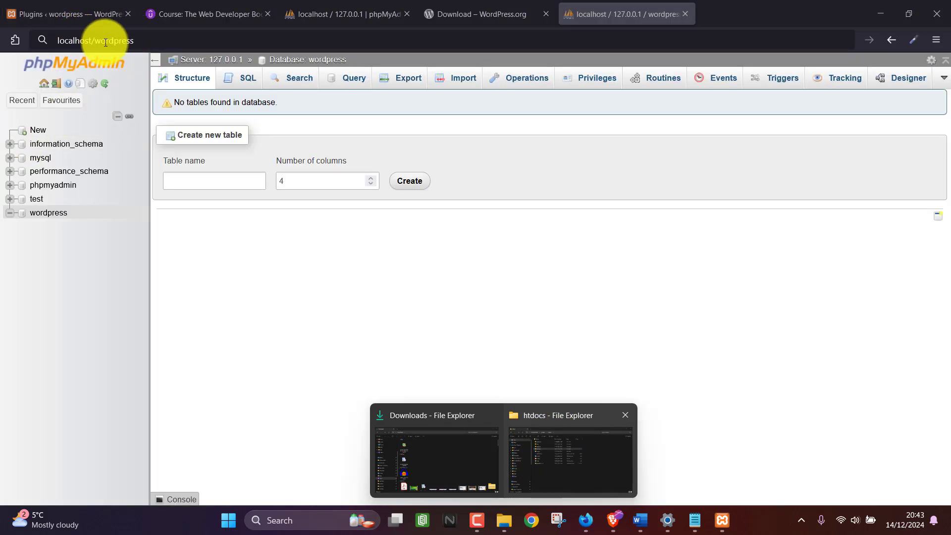
{"action": "left_click", "coordinate": [128, 40]}
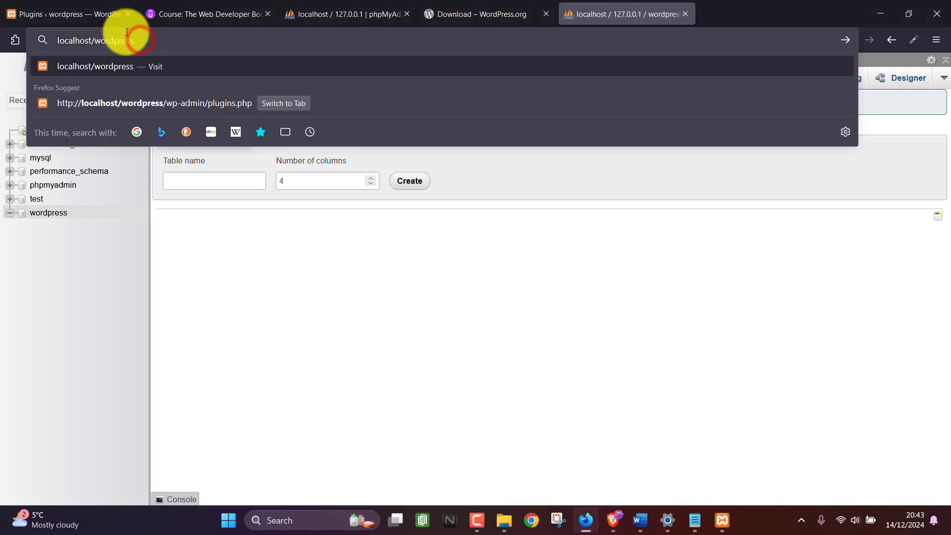
{"action": "key", "text": "Return"}
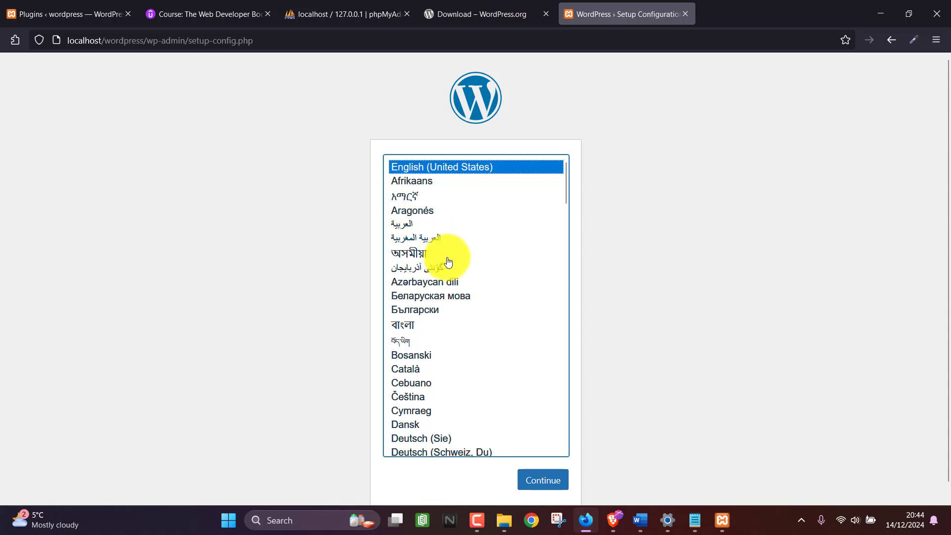
Choose English (UK) as the WordPress setup language and continue.
{"action": "scroll", "coordinate": [448, 259], "scroll_direction": "down", "scroll_amount": 3}
{"action": "scroll", "coordinate": [451, 261], "scroll_direction": "down", "scroll_amount": 3}
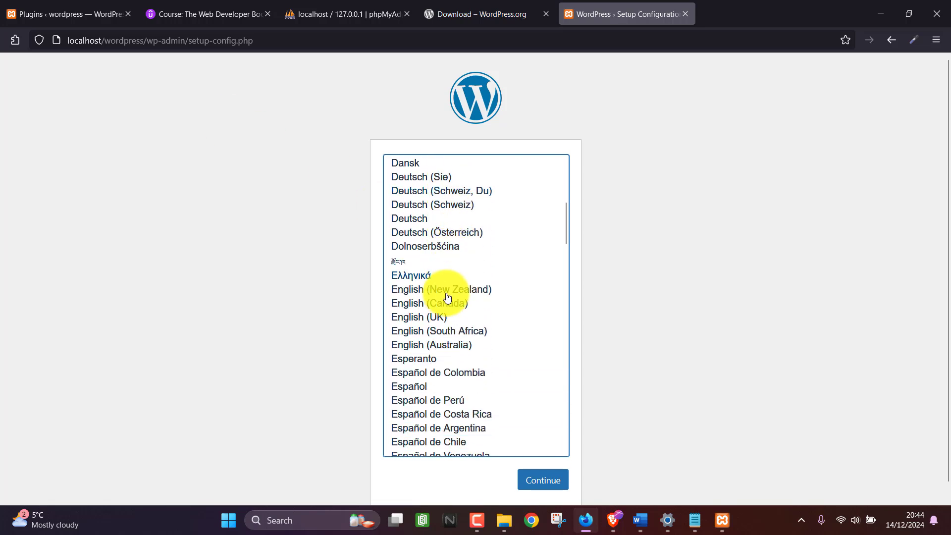
{"action": "left_click", "coordinate": [434, 322]}
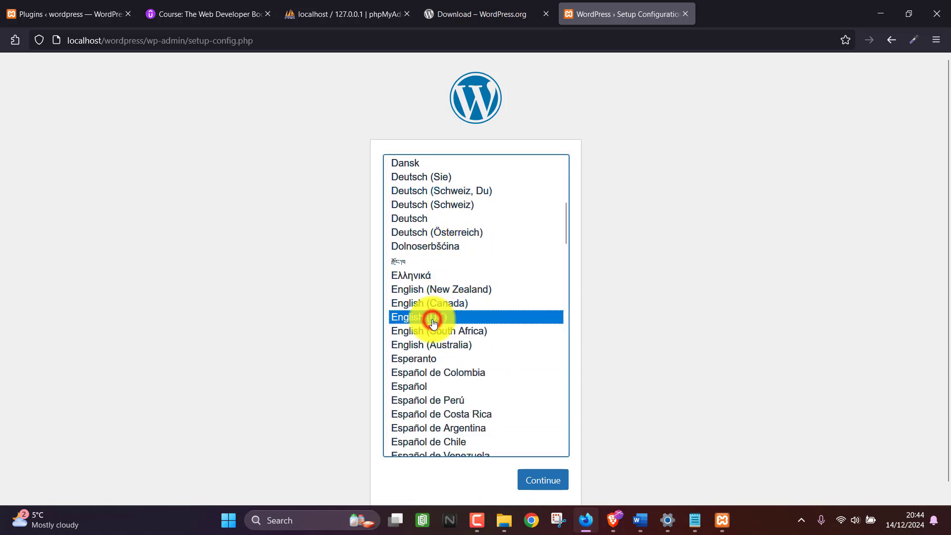
{"action": "left_click", "coordinate": [551, 482]}
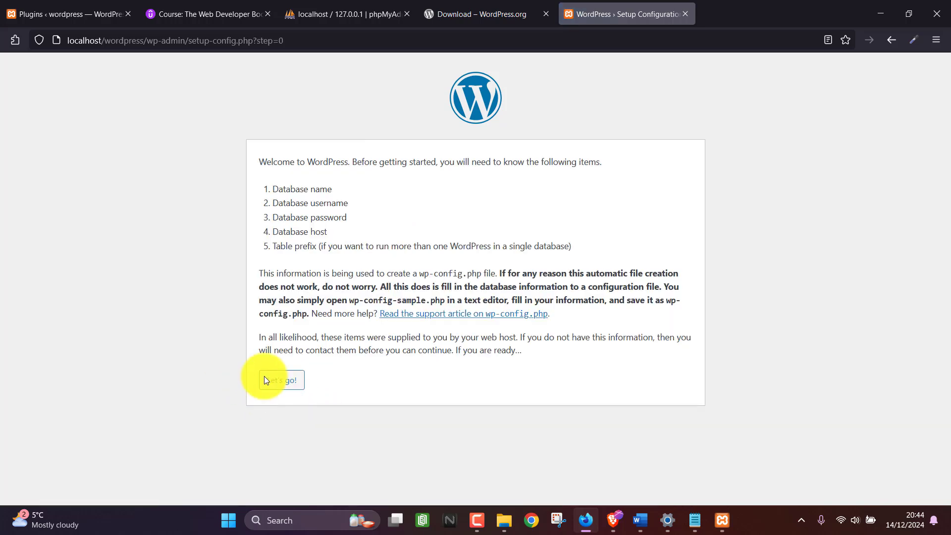
Submit database connection details with database name 'wordpress' and username 'root'.
{"action": "left_click", "coordinate": [264, 376]}
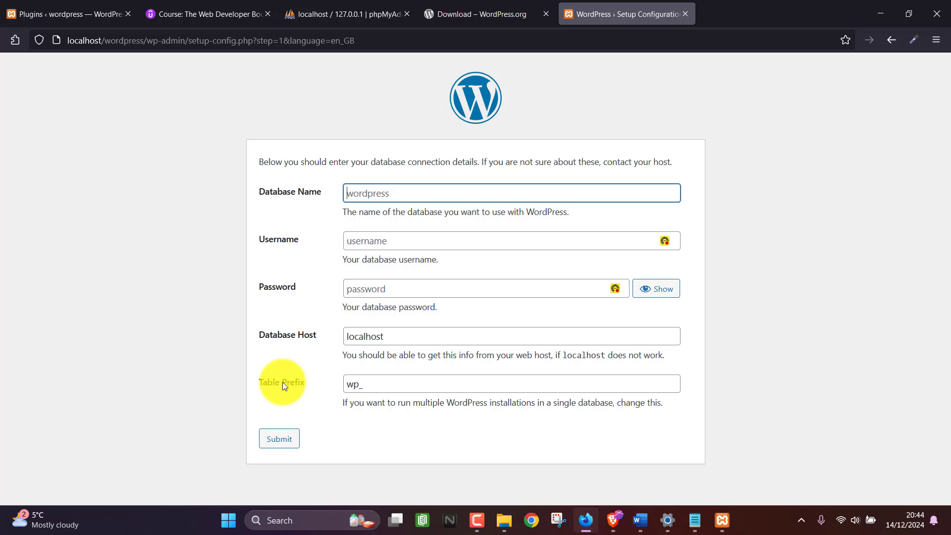
{"action": "type", "text": "wordpress"}
{"action": "left_click", "coordinate": [318, 5]}
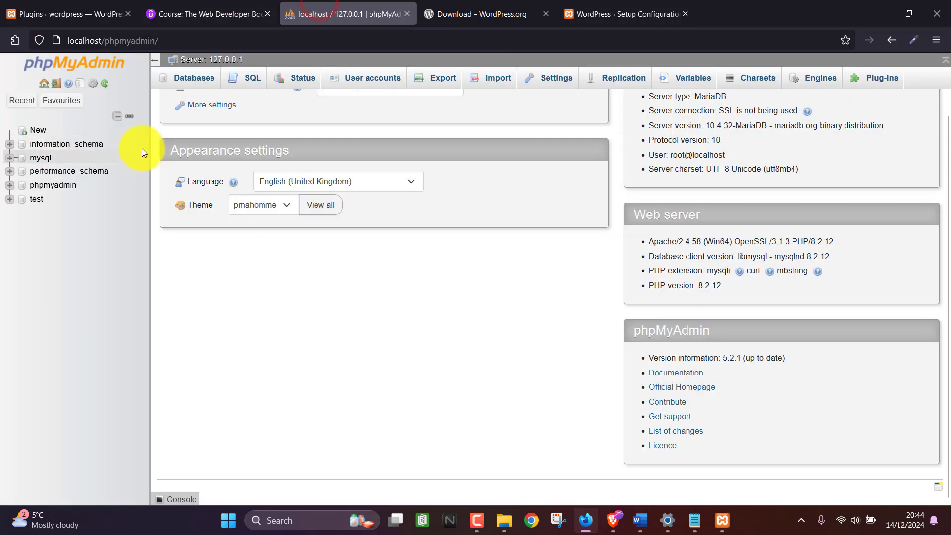
{"action": "left_click", "coordinate": [639, 13]}
{"action": "left_click", "coordinate": [361, 242]}
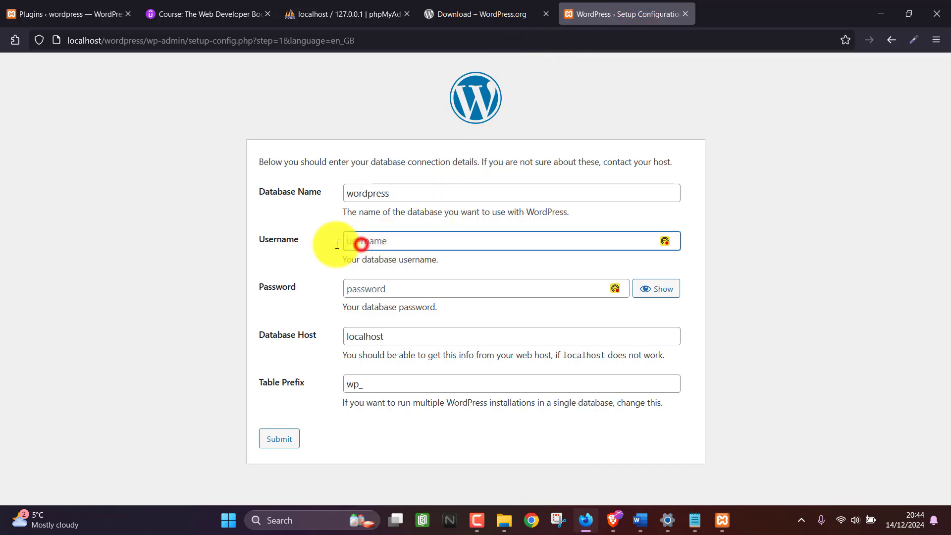
{"action": "left_click", "coordinate": [359, 236]}
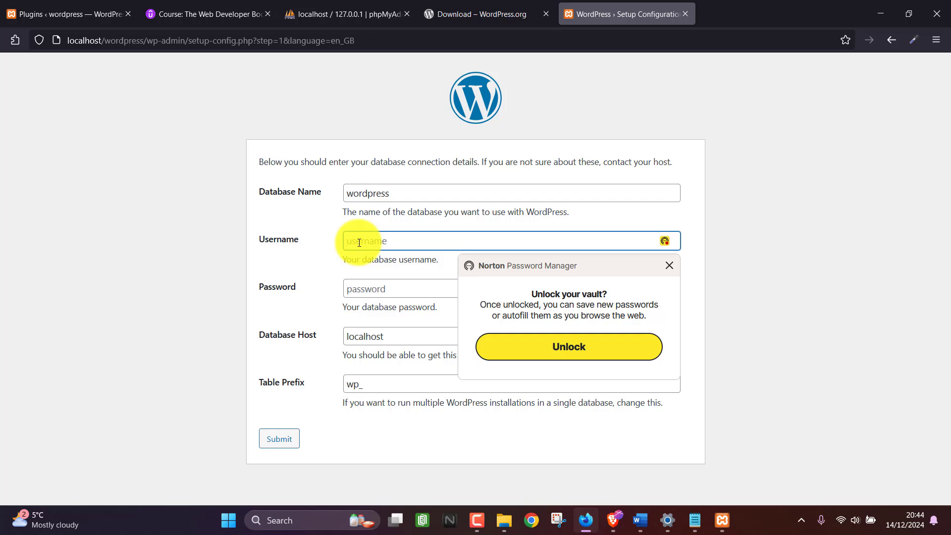
{"action": "type", "text": "root"}
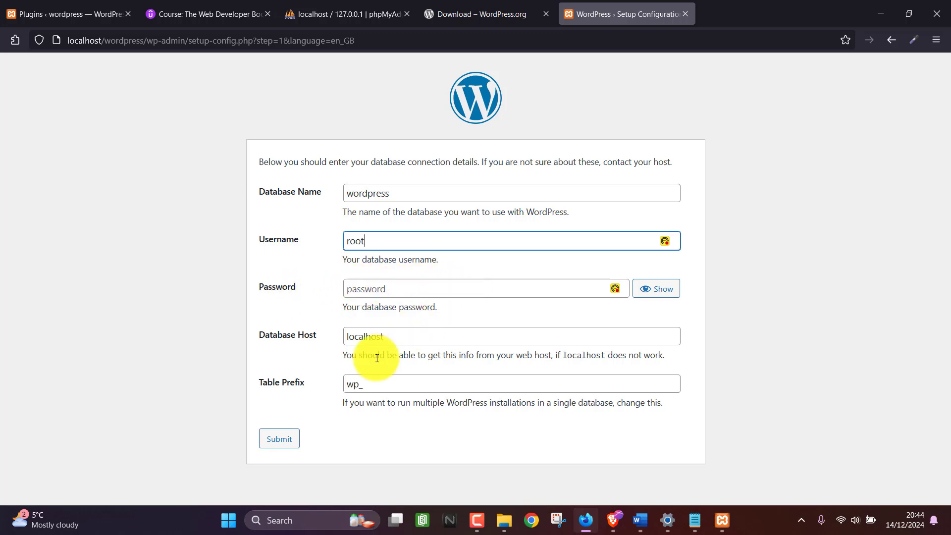
{"action": "left_click", "coordinate": [273, 439]}
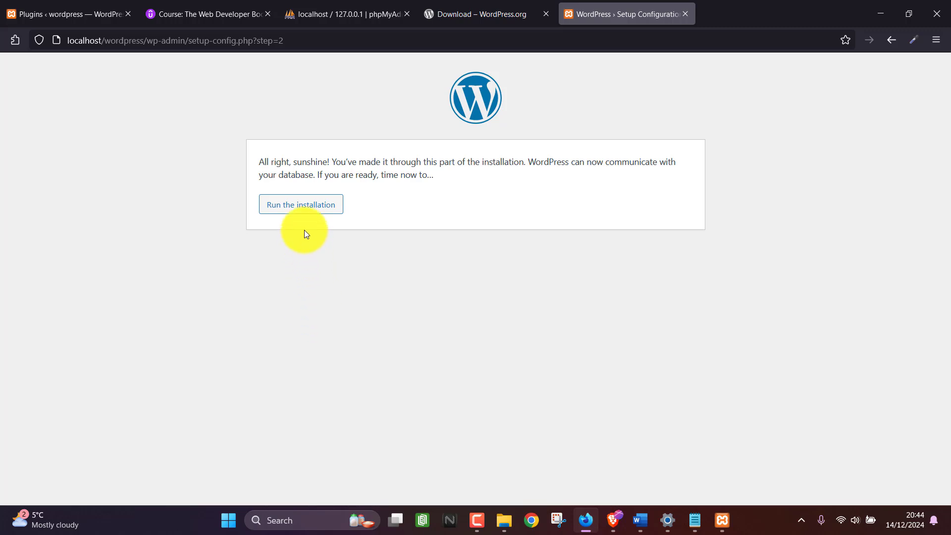
Start the installation and enter site title 'wordpress' and username 'admin'.
{"action": "left_click", "coordinate": [285, 203]}
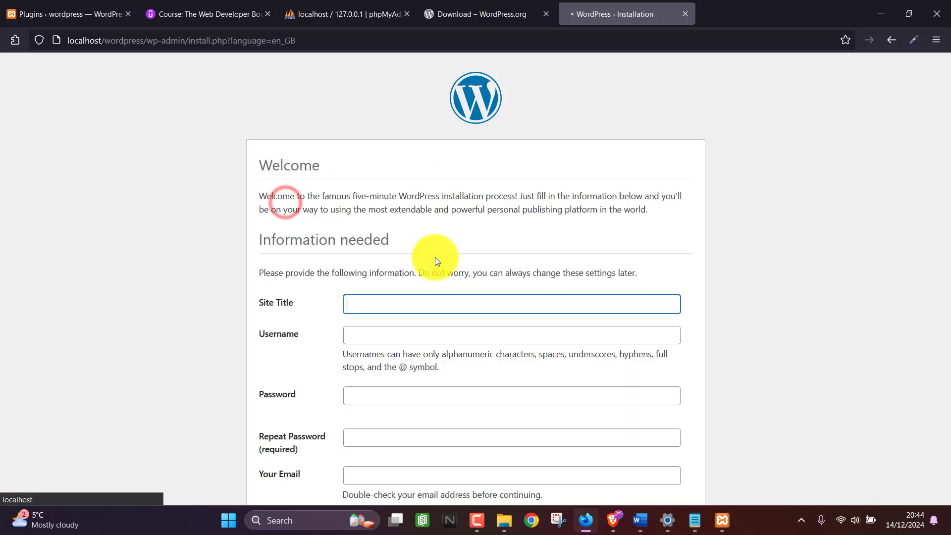
{"action": "scroll", "coordinate": [372, 290], "scroll_direction": "down", "scroll_amount": 2}
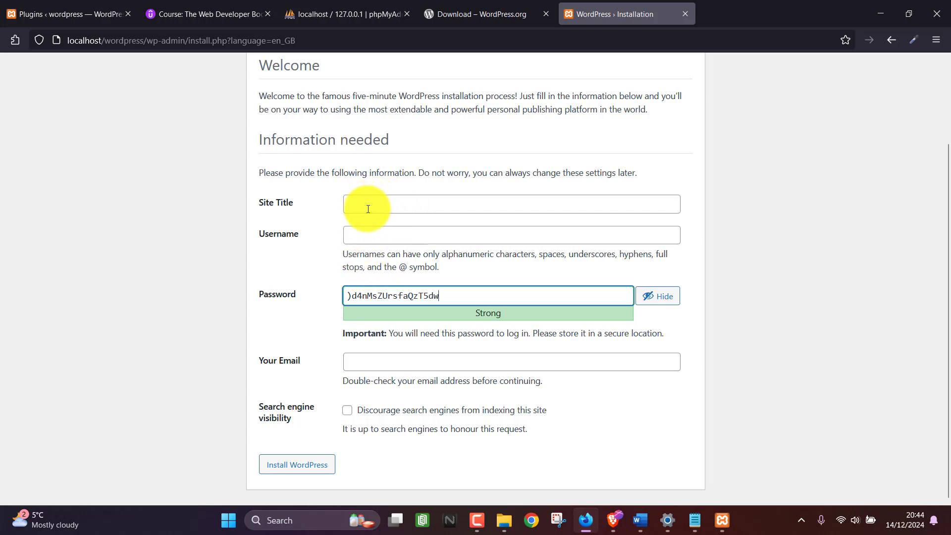
{"action": "left_click", "coordinate": [368, 209]}
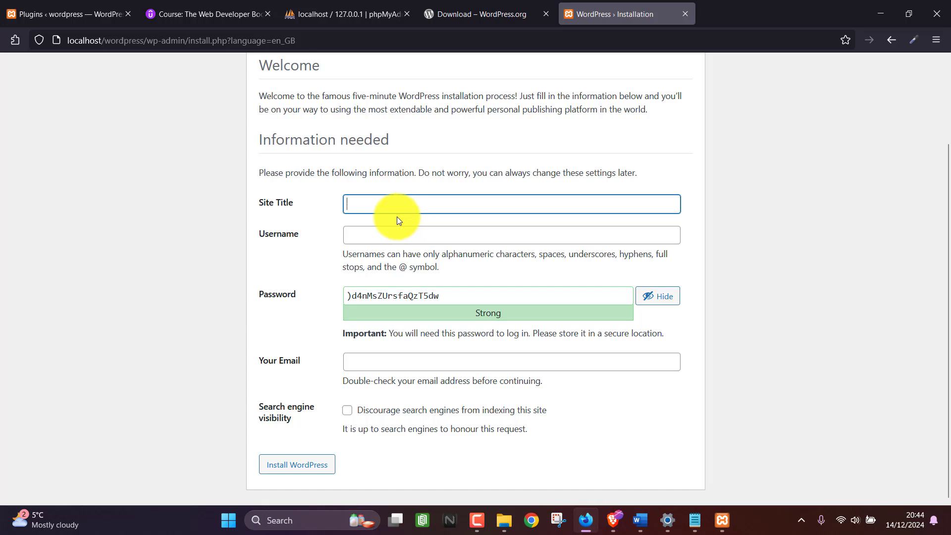
{"action": "type", "text": "wordpress"}
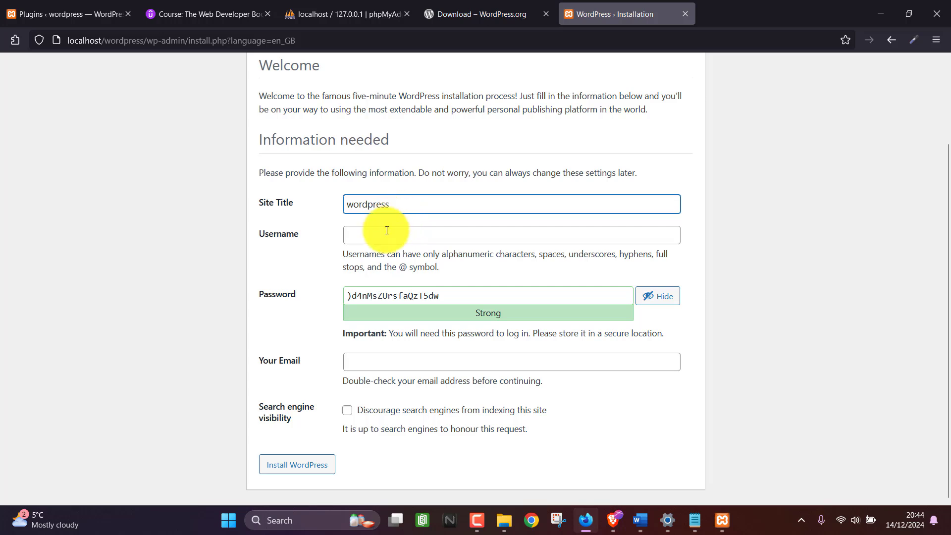
{"action": "left_click", "coordinate": [388, 234]}
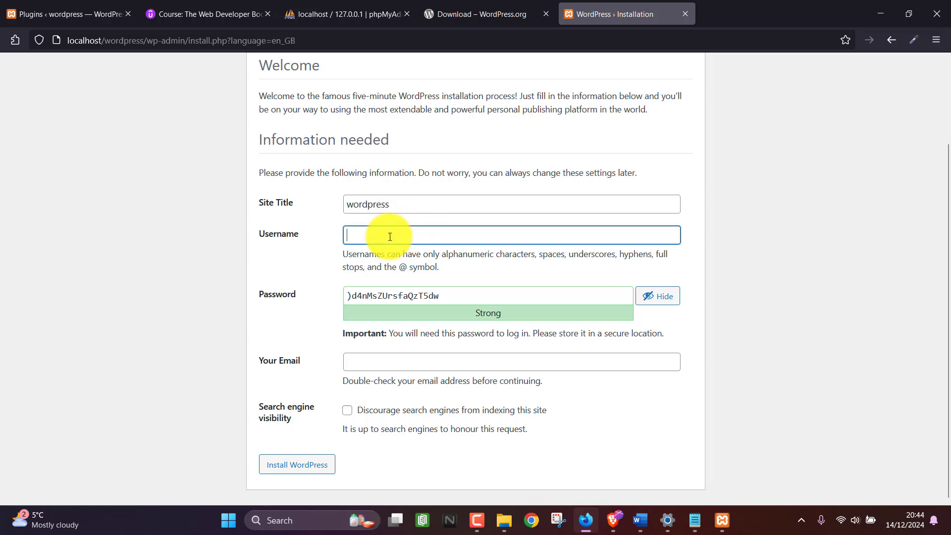
{"action": "type", "text": "admin"}
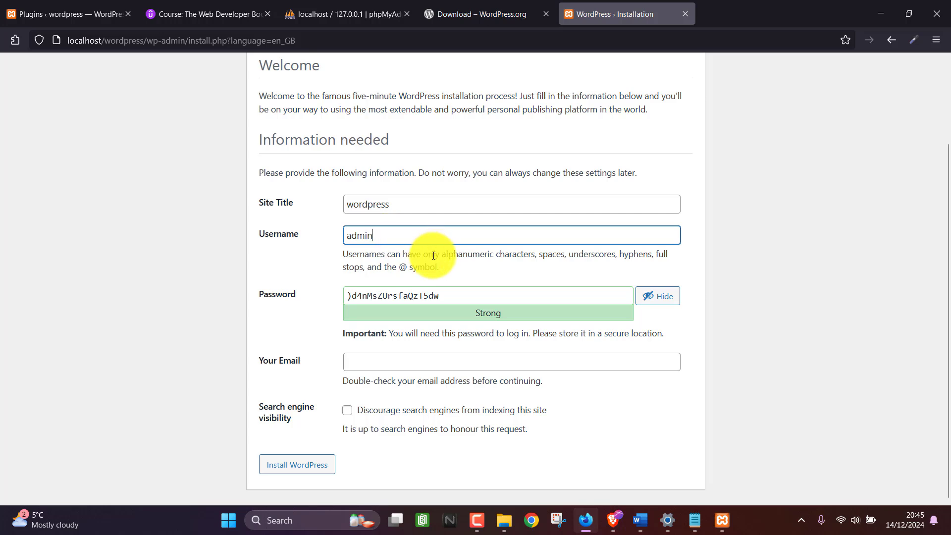
Replace the generated password with a weak one, confirm it, enter the admin email, and install.
{"action": "left_click_drag", "start_coordinate": [468, 293], "coordinate": [243, 291]}
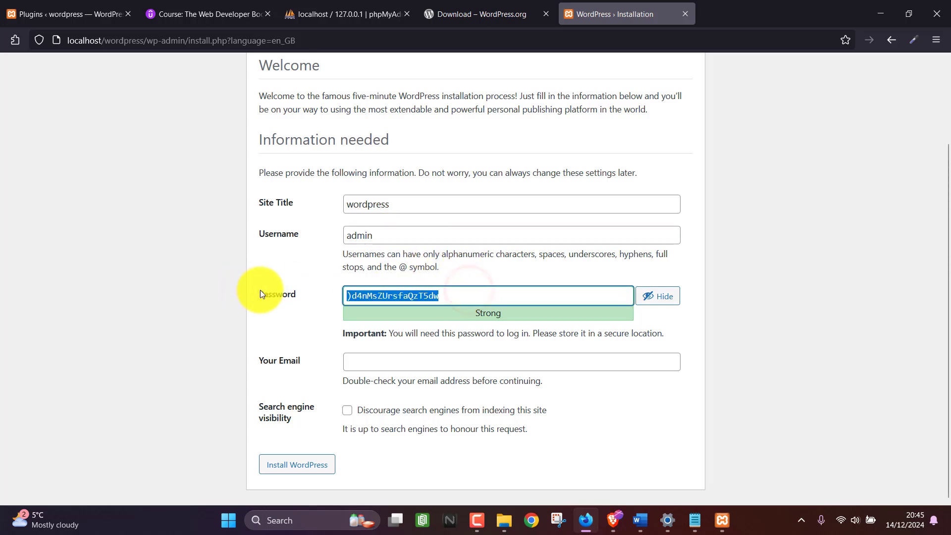
{"action": "key", "text": "BackSpace"}
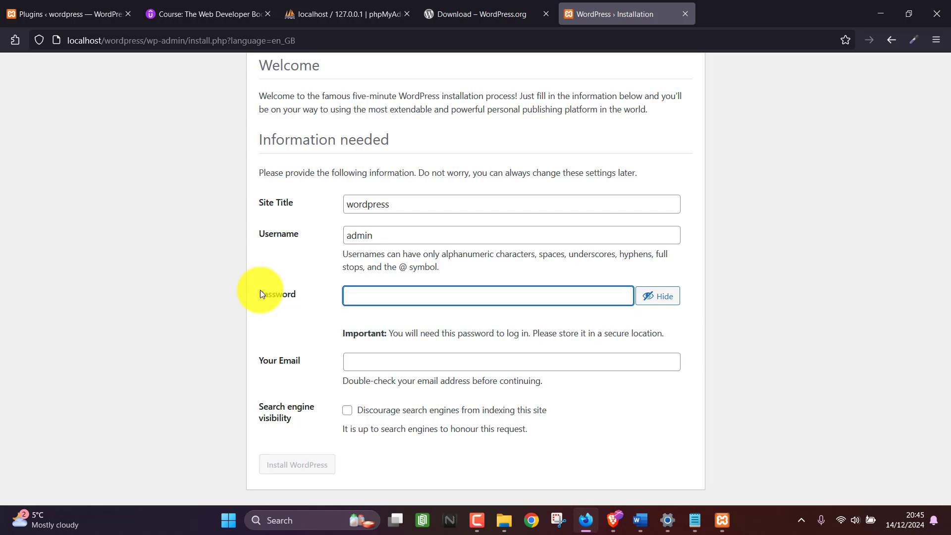
{"action": "type", "text": "let"}
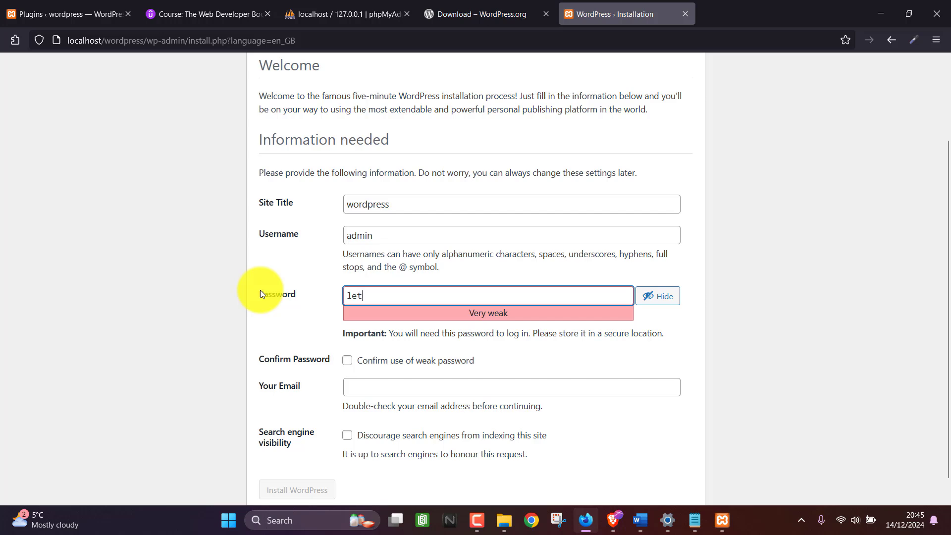
{"action": "type", "text": "mein"}
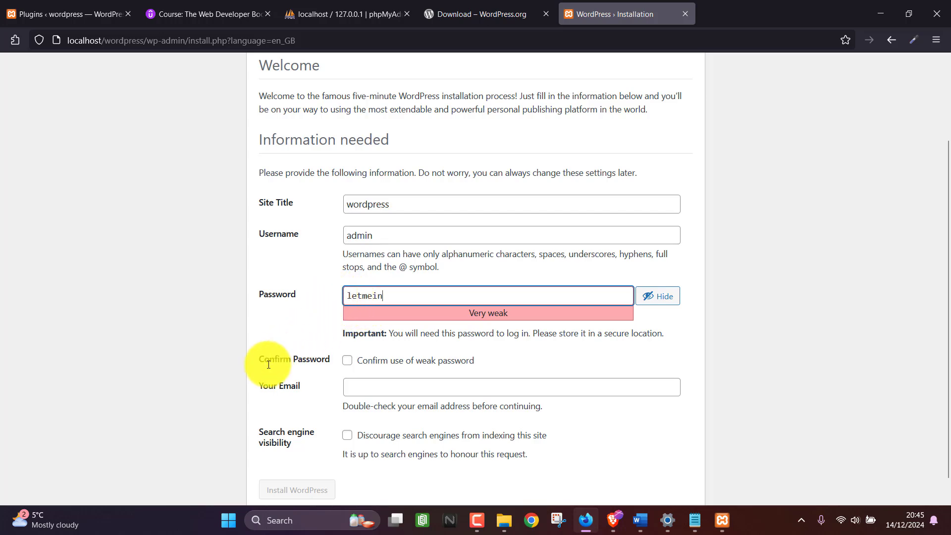
{"action": "left_click", "coordinate": [347, 362]}
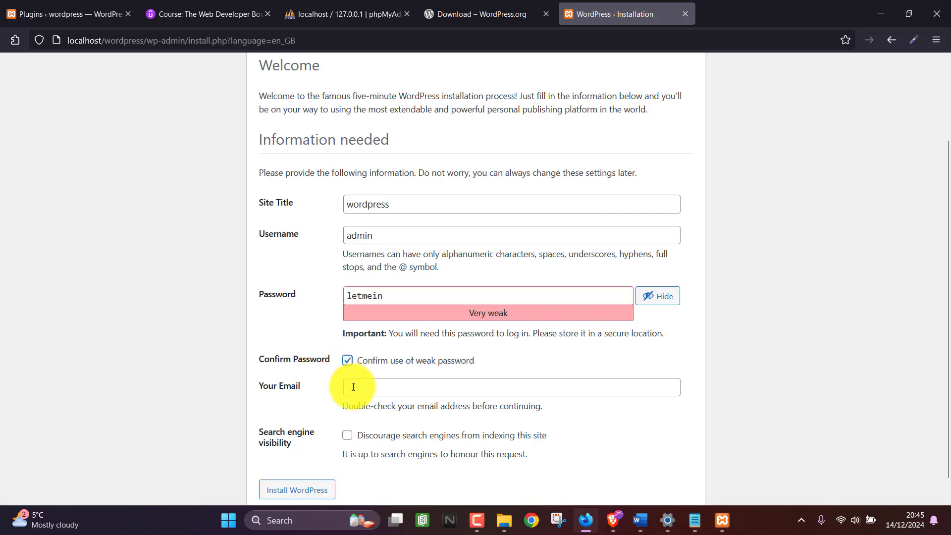
{"action": "left_click", "coordinate": [353, 387]}
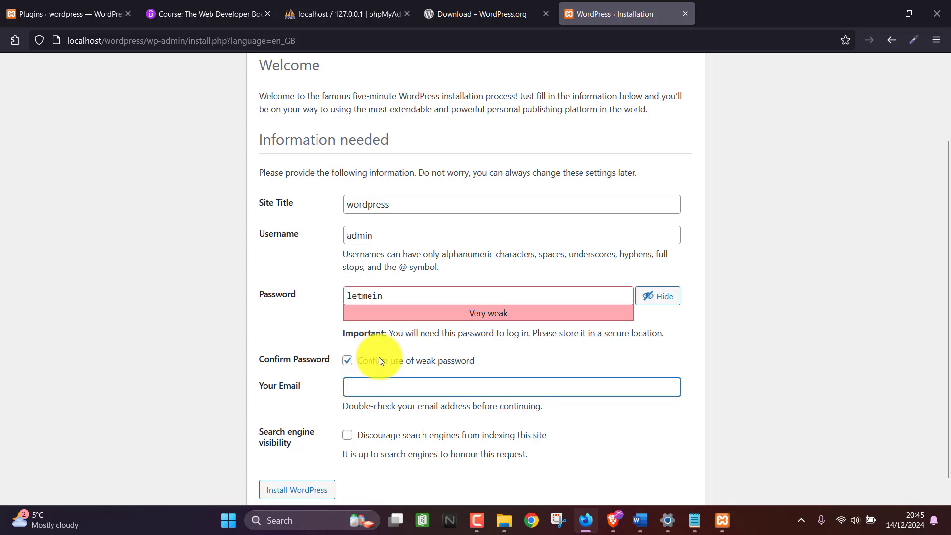
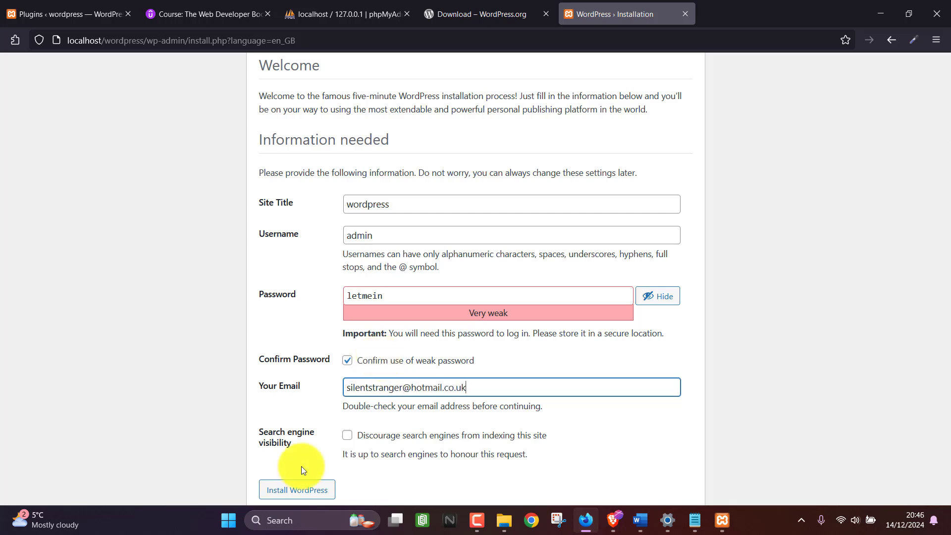
{"action": "left_click", "coordinate": [296, 495]}
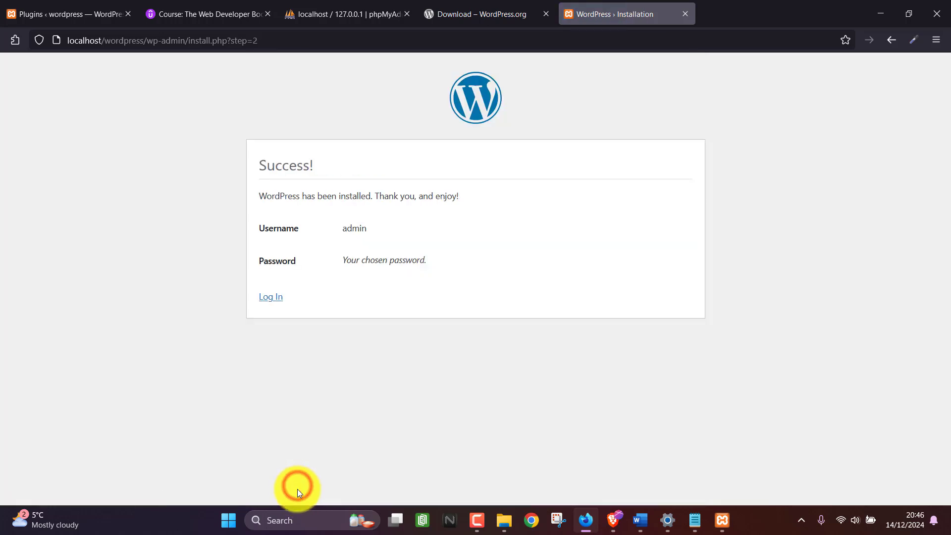
Log in to WordPress with the admin username and password, correcting a password typo first.
{"action": "left_click", "coordinate": [272, 297]}
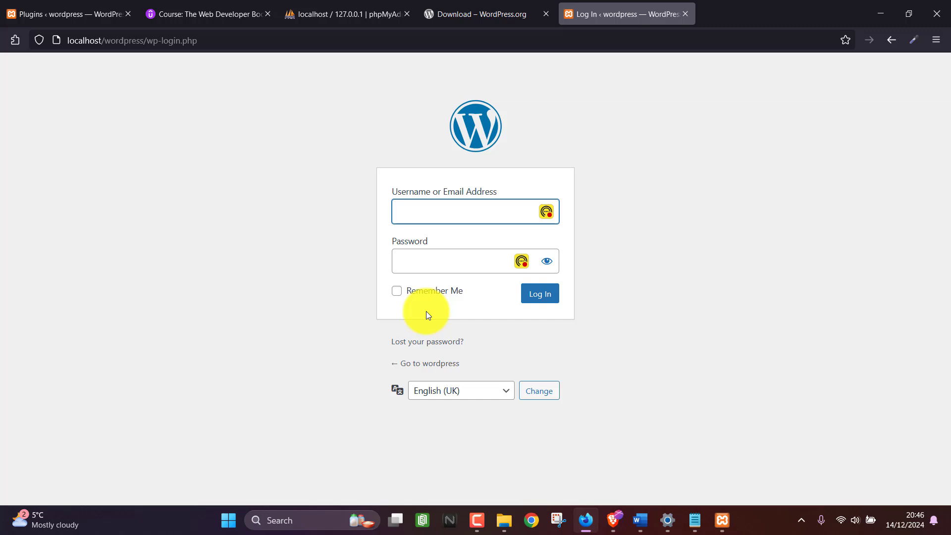
{"action": "type", "text": "admin"}
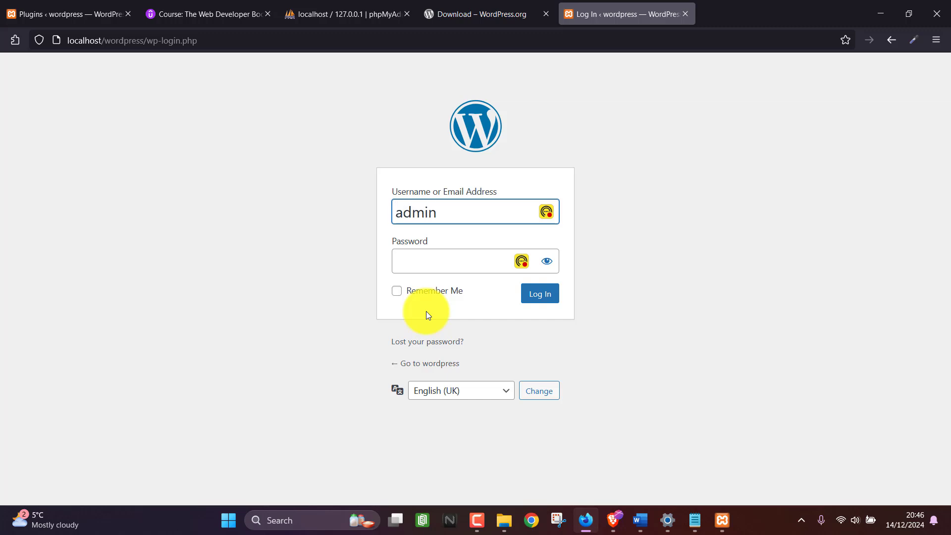
{"action": "left_click", "coordinate": [434, 266]}
{"action": "type", "text": "admin12"}
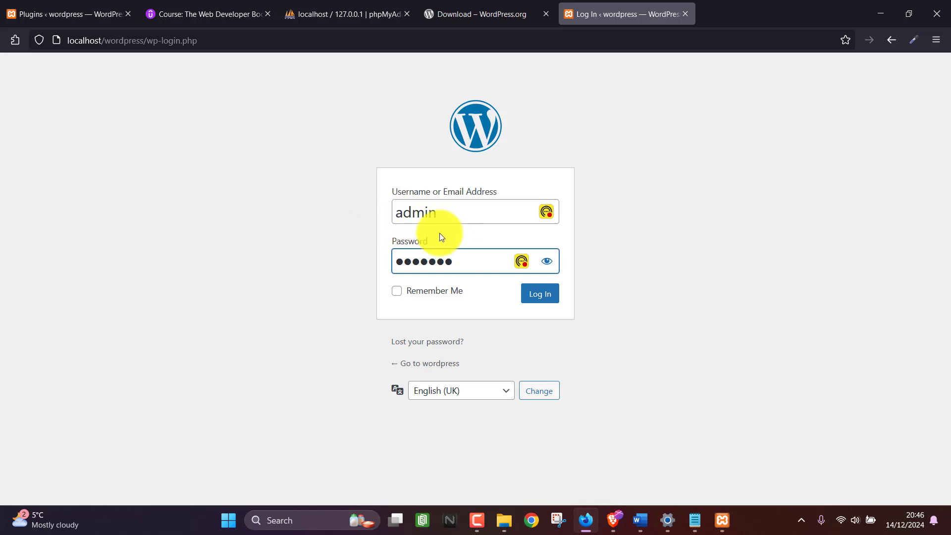
{"action": "left_click", "coordinate": [547, 261]}
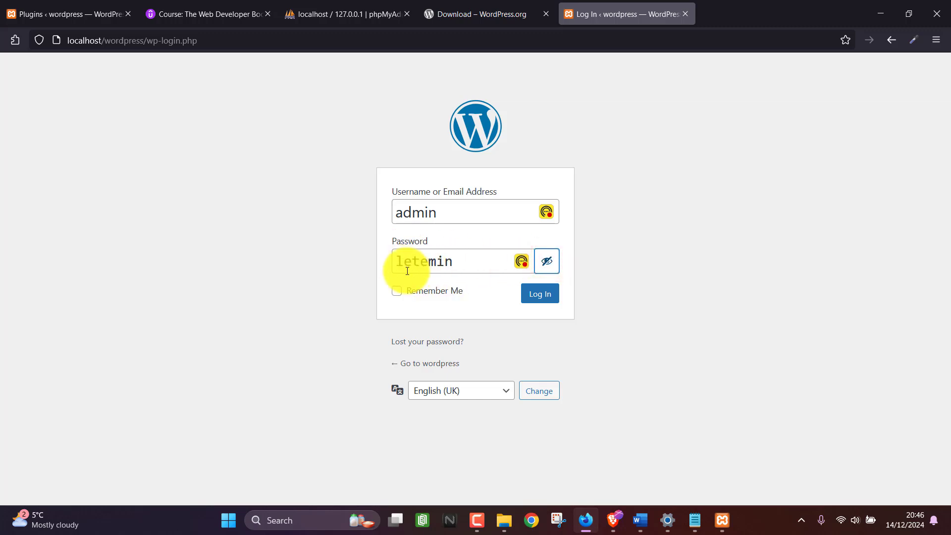
{"action": "left_click", "coordinate": [432, 261]}
{"action": "key", "text": "BackSpace"}
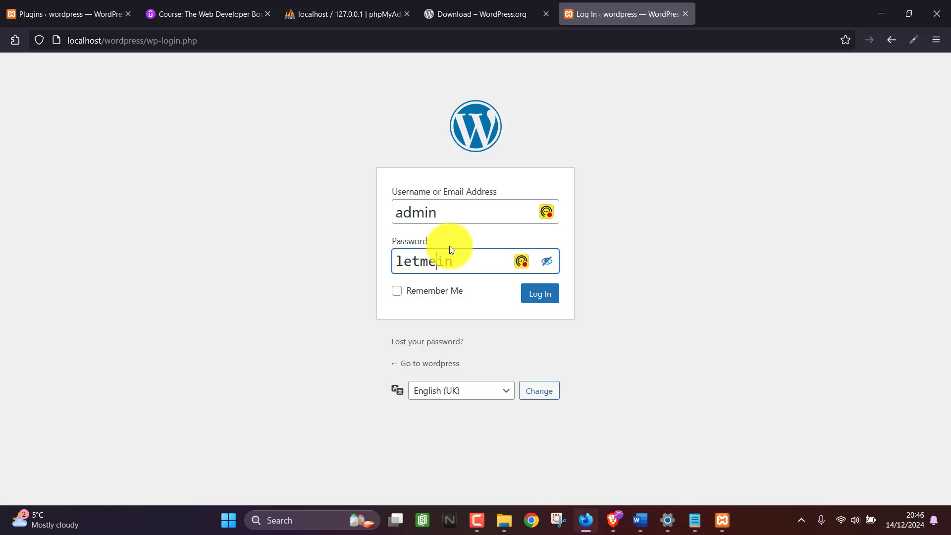
{"action": "left_click", "coordinate": [541, 299]}
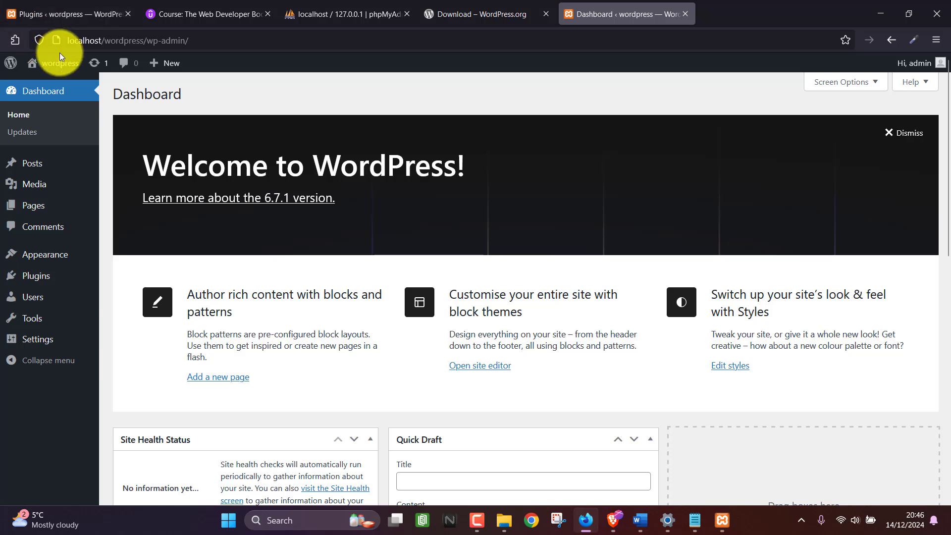
Visit the site from the admin bar to see the Hello world! post at localhost/wordpress.
{"action": "mouse_move", "coordinate": [55, 63]}
{"action": "left_click", "coordinate": [61, 84]}
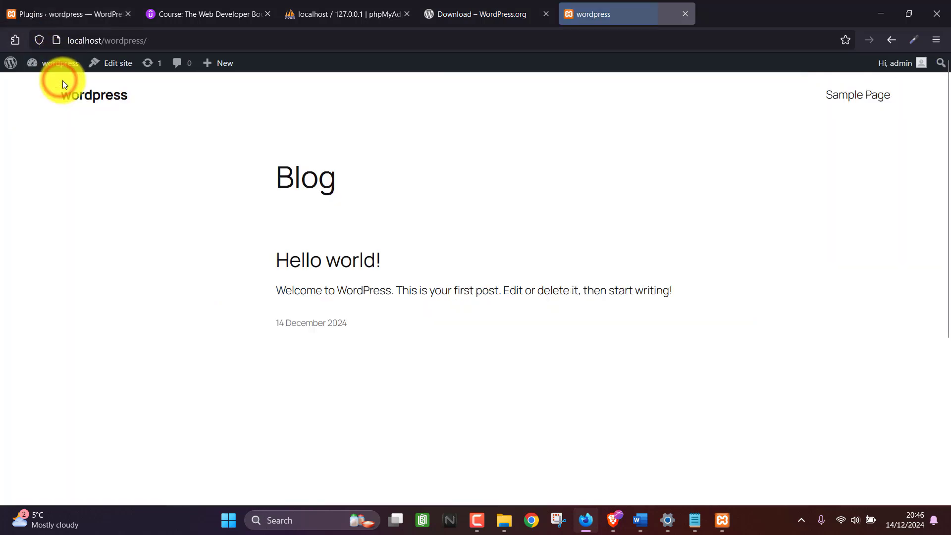